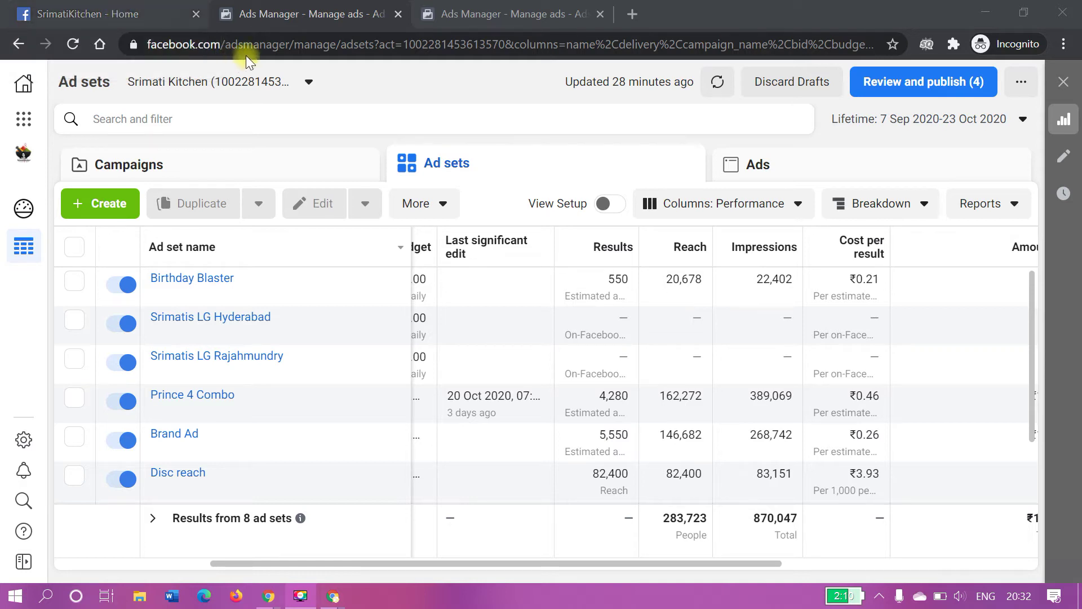
- Switch to the SrimatiKitchen Facebook page and look over its cover, profile and post area
left_click(128, 19)
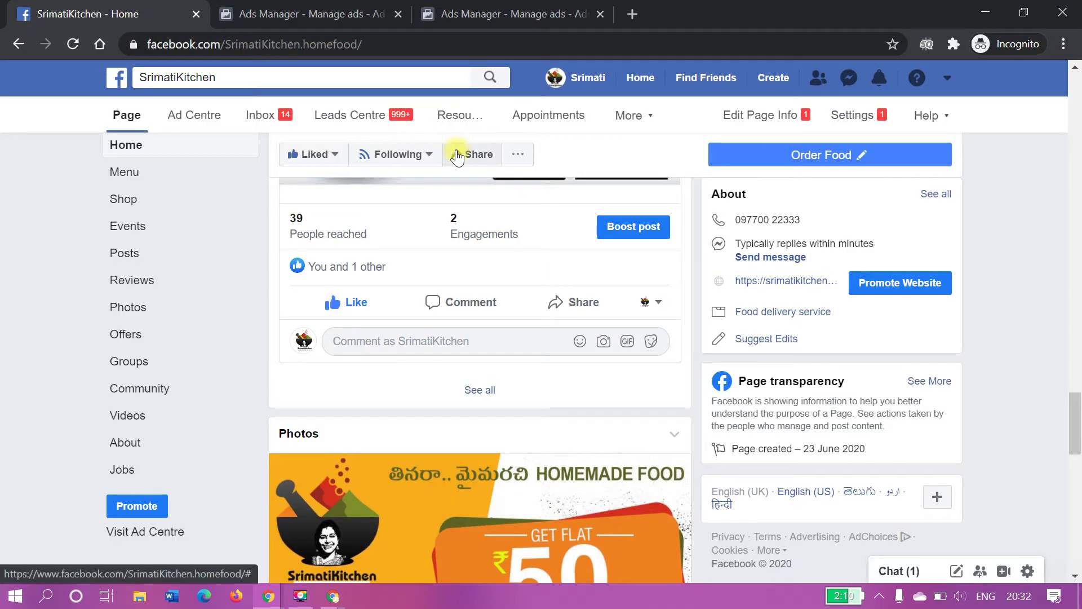
scroll(437, 260, "up", 8)
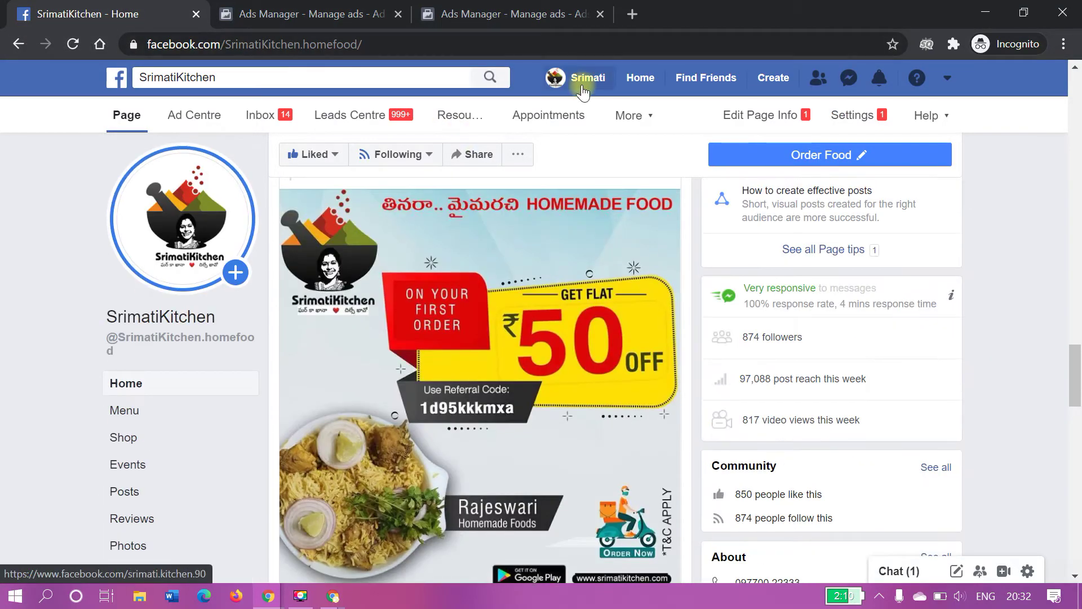
scroll(681, 253, "up", 8)
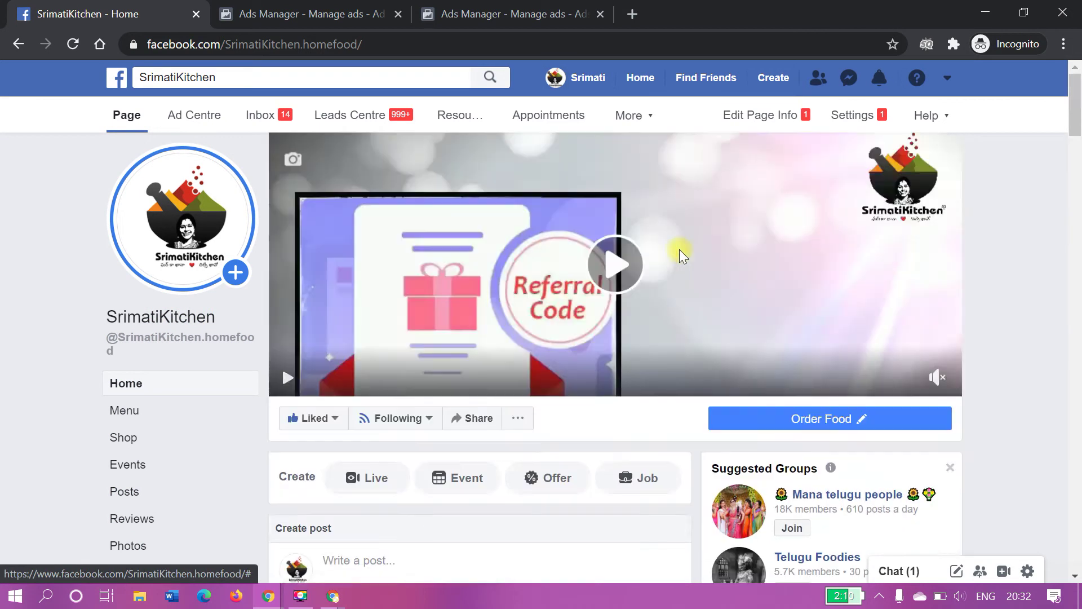
scroll(301, 442, "down", 3)
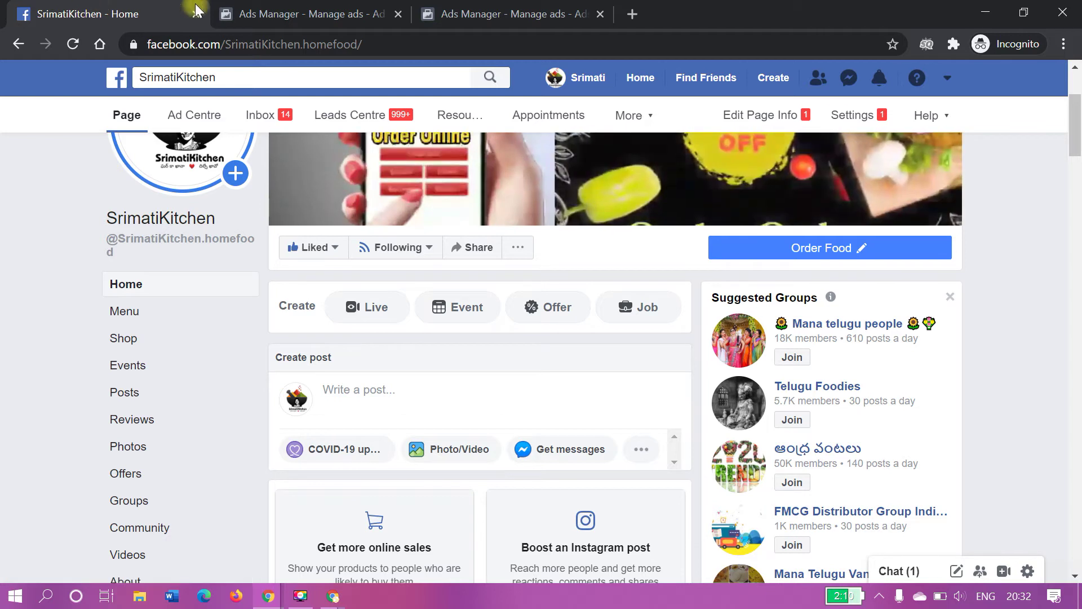
- Return to the Ads Manager ad sets view and highlight the adsmanager part of its web address
left_click(281, 15)
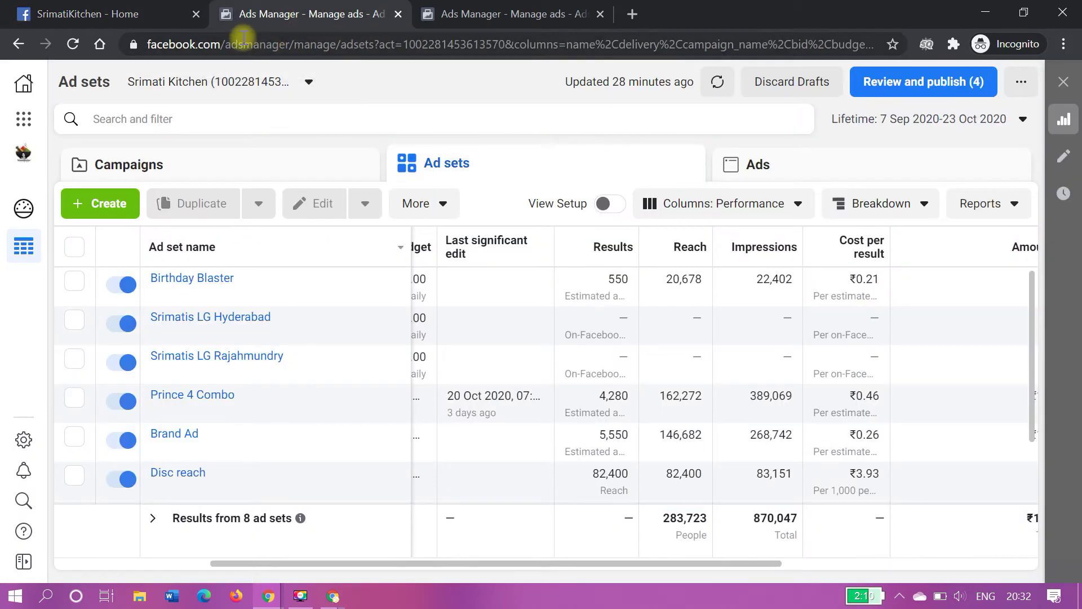
left_click_drag(225, 44, 291, 45)
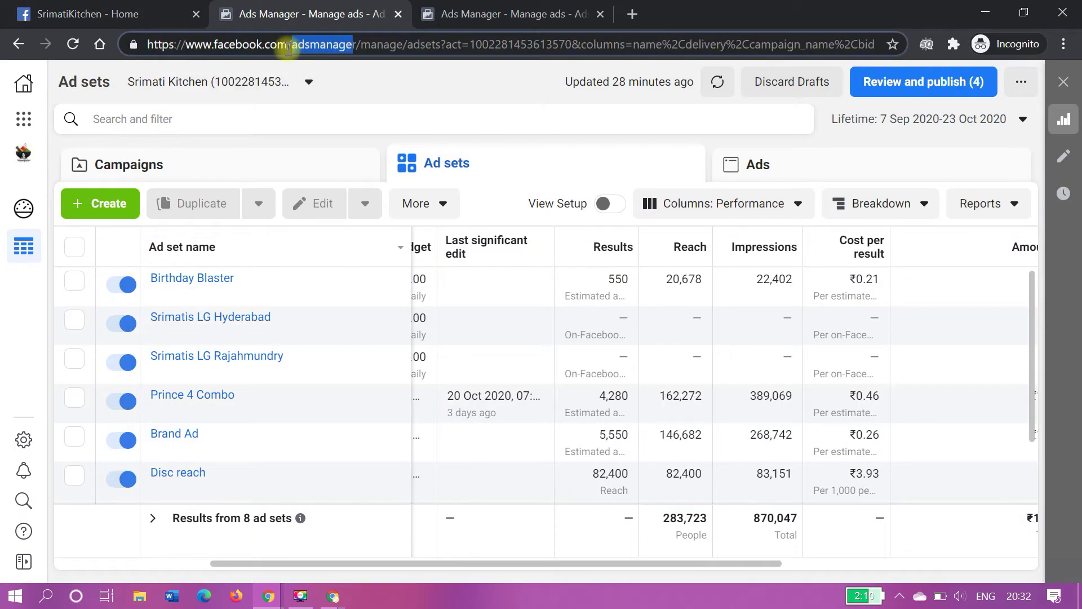
left_click(377, 102)
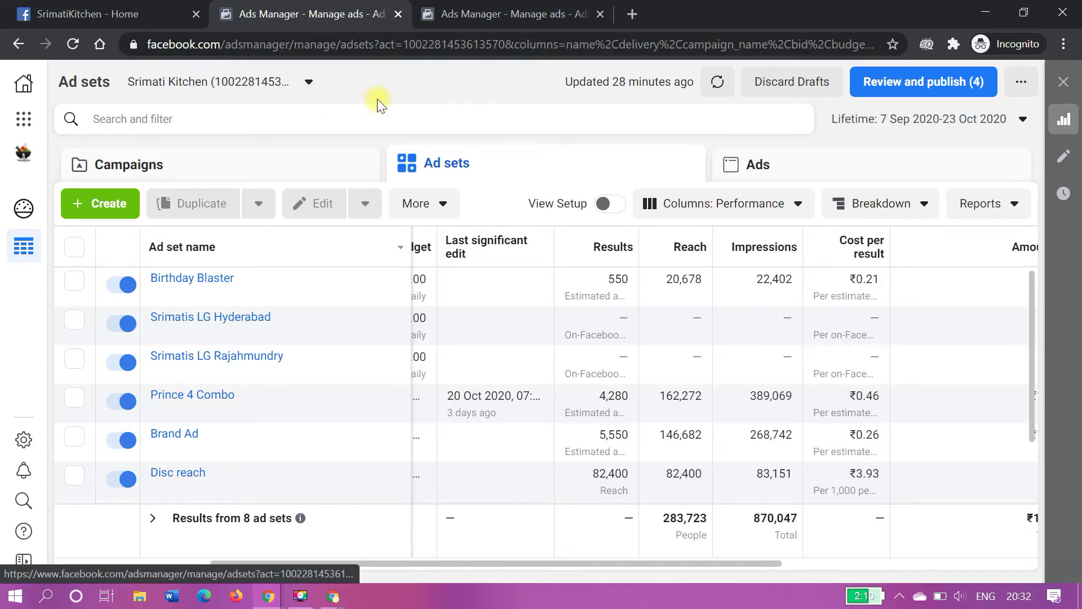
- Create a new campaign with the Lead Generation objective
left_click(102, 205)
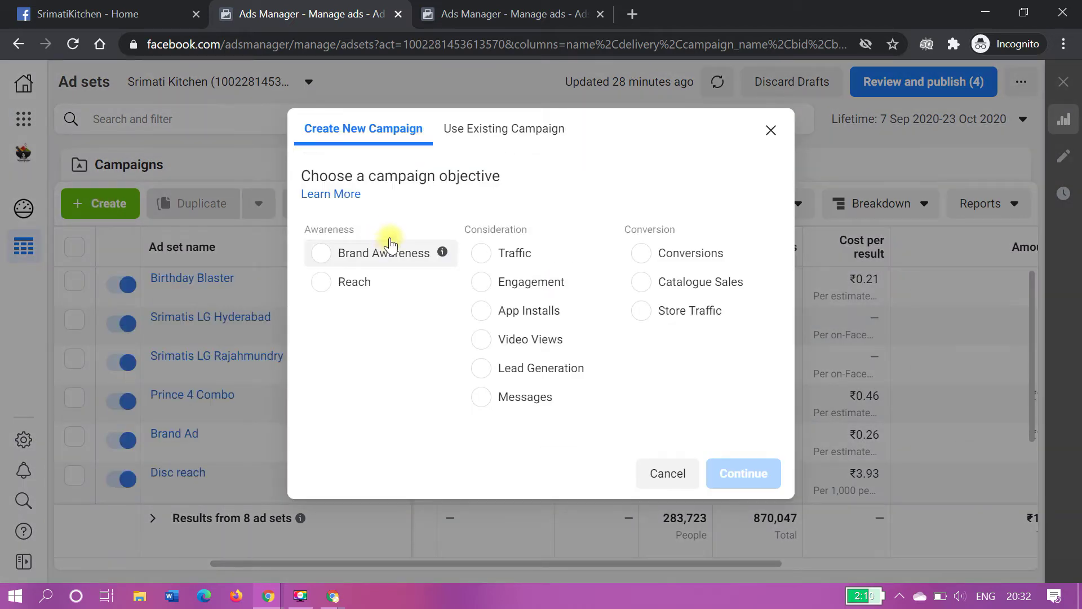
left_click_drag(374, 177, 504, 176)
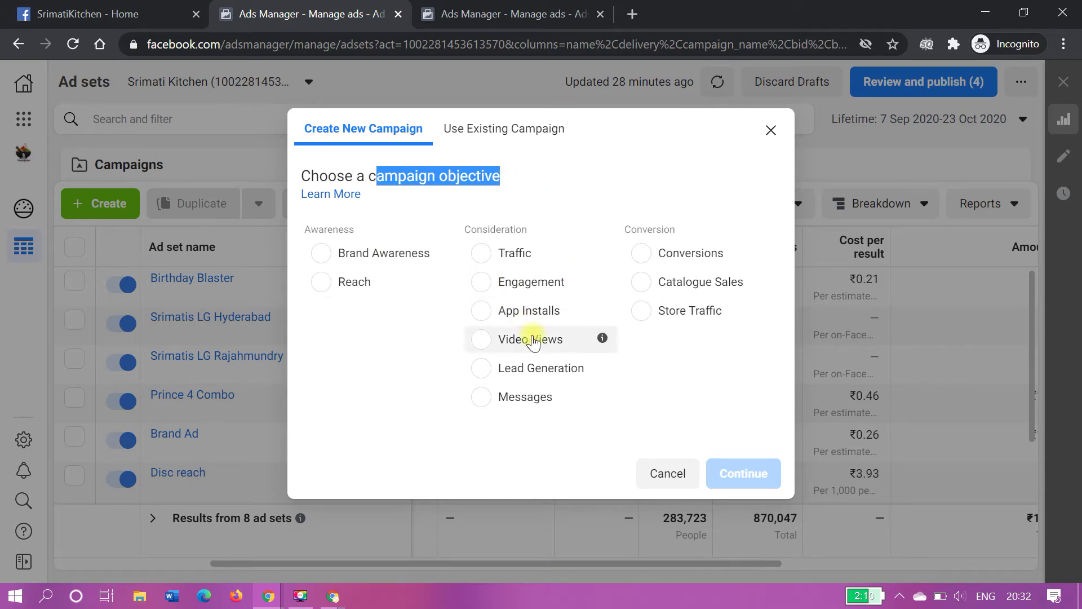
left_click(534, 368)
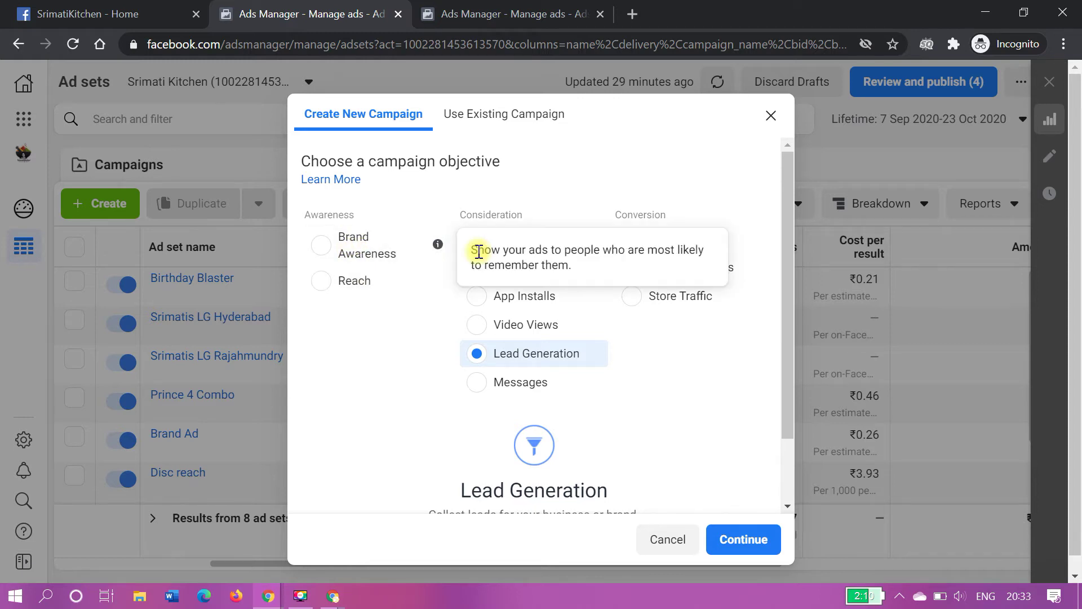
mouse_move(562, 306)
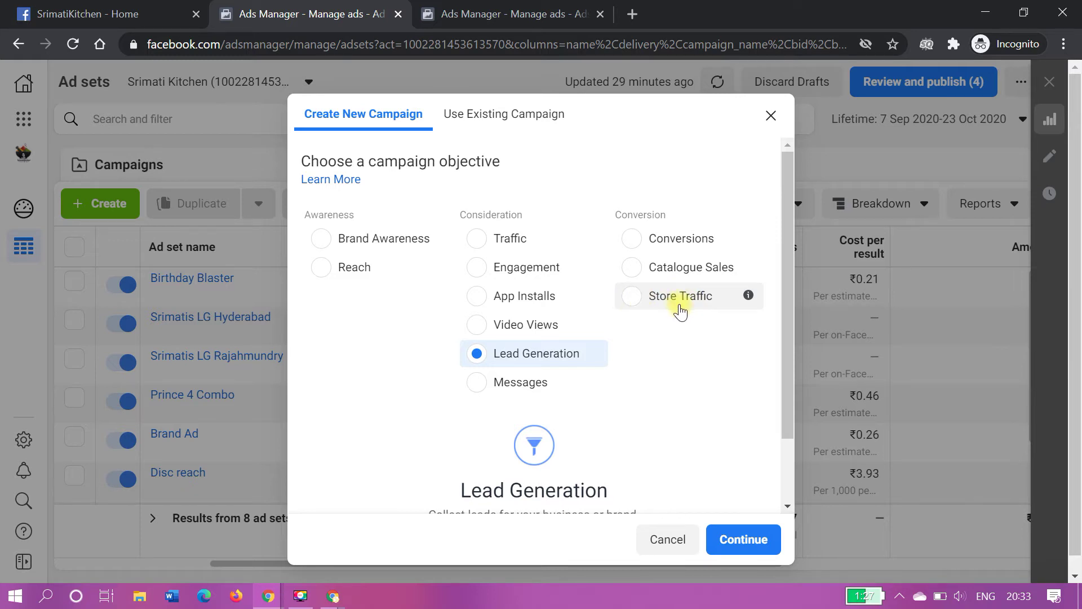
scroll(680, 310, "down", 2)
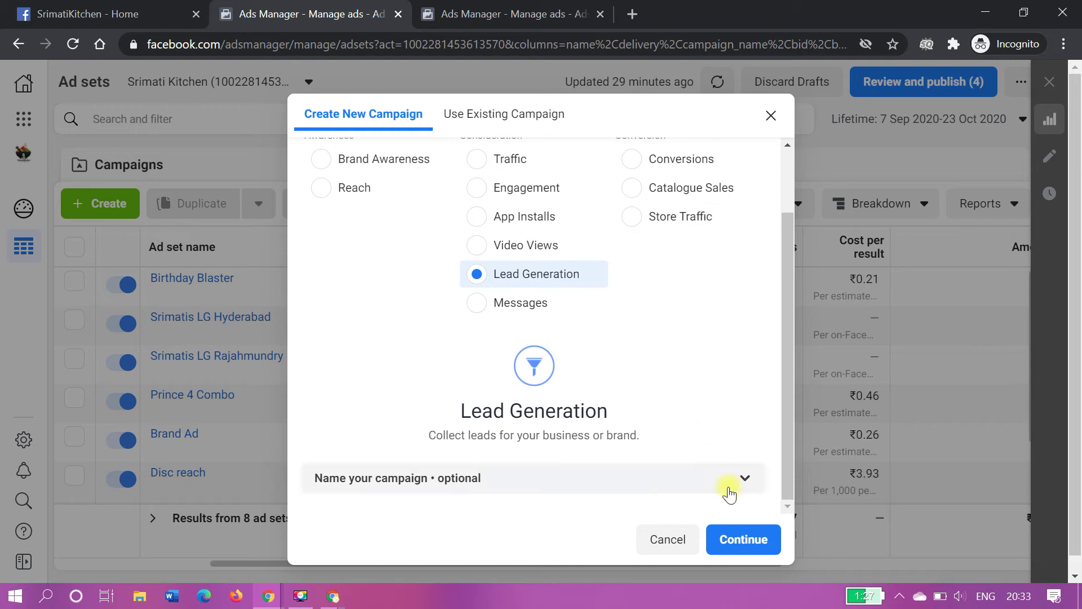
left_click(746, 533)
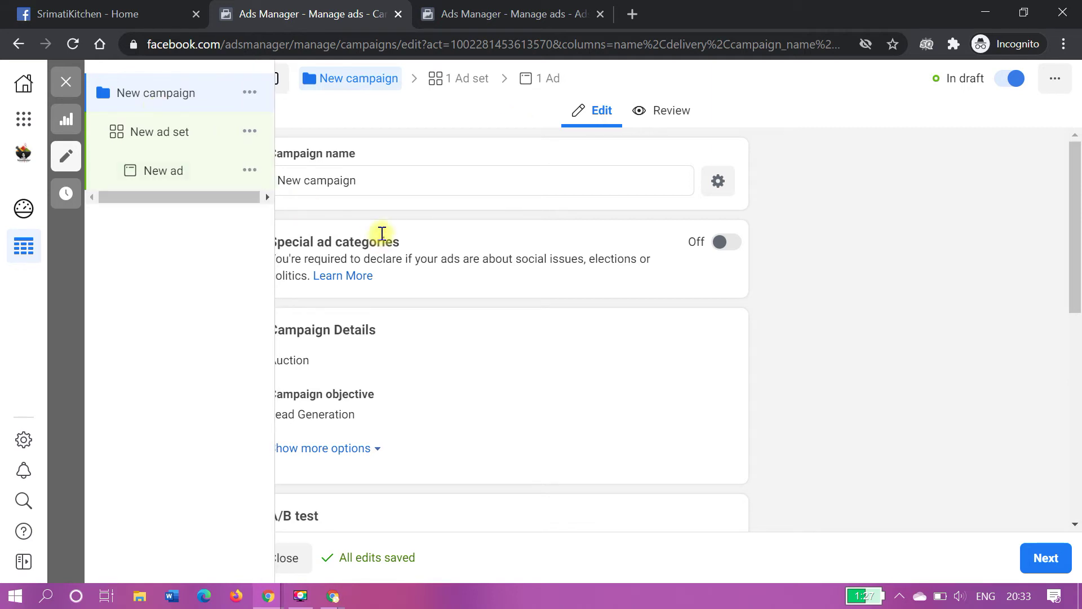
- Name the new campaign "LG - TPT"
left_click(377, 186)
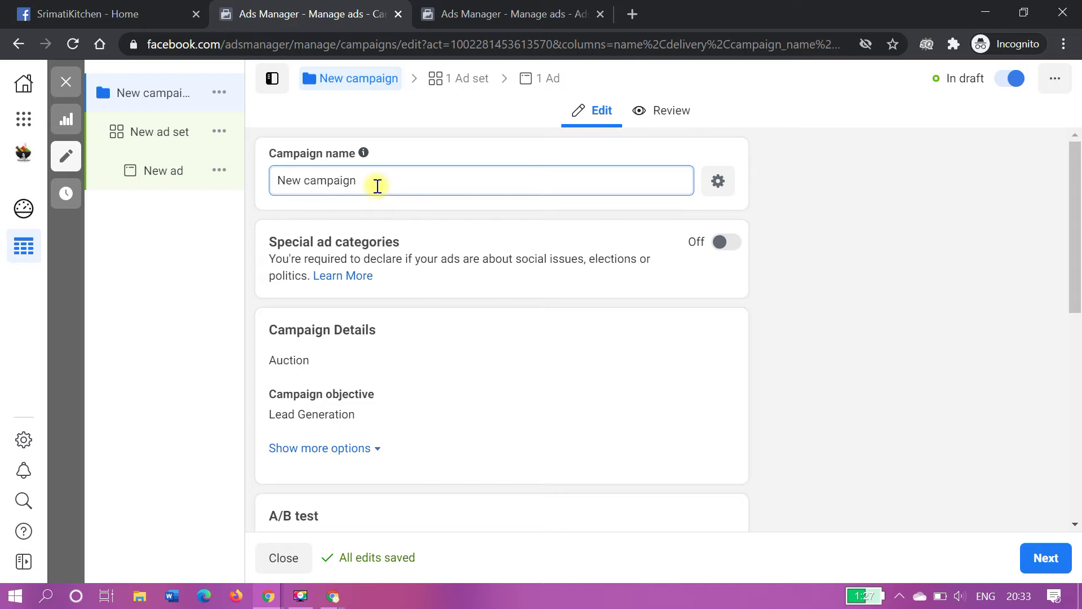
triple_click(377, 186)
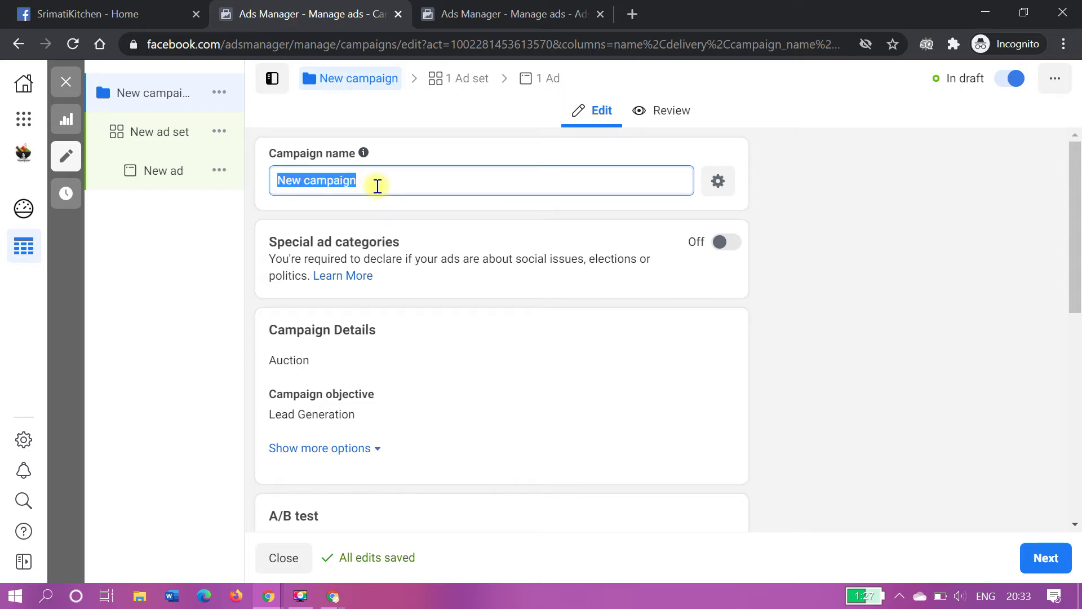
type("LG")
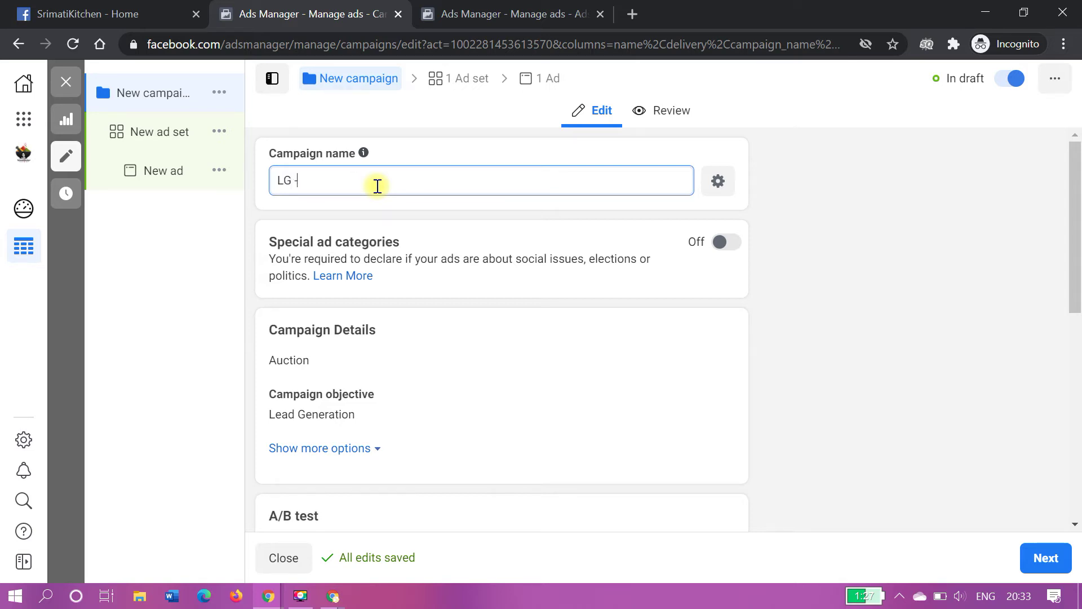
type(" - TPT")
left_click(180, 97)
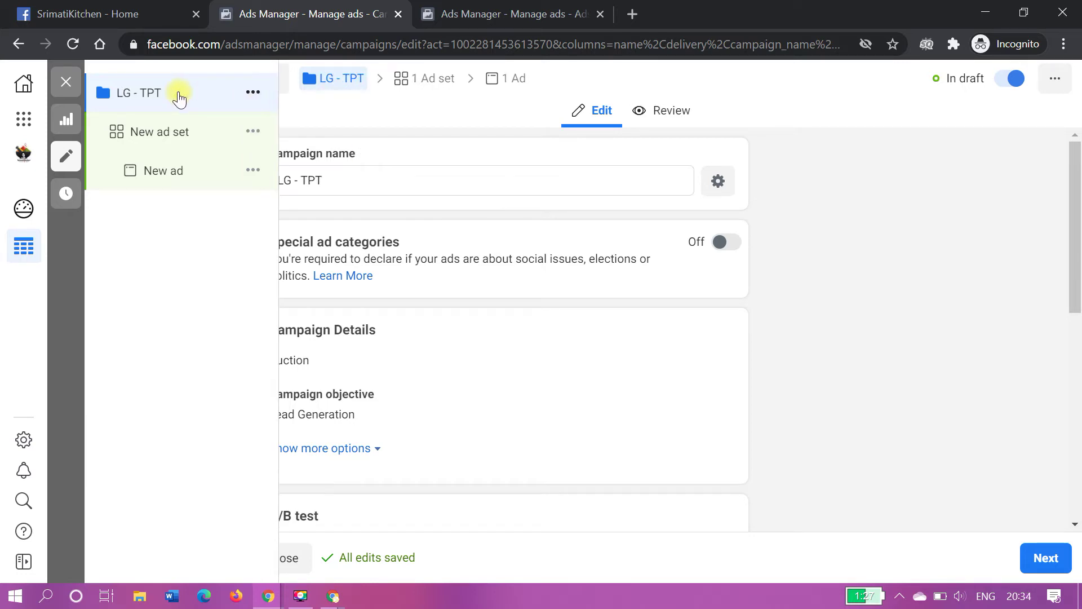
- Review the campaign's remaining settings, leave them at their defaults and continue to the ad set
scroll(394, 184, "down", 1)
scroll(372, 183, "up", 1)
scroll(420, 186, "down", 1)
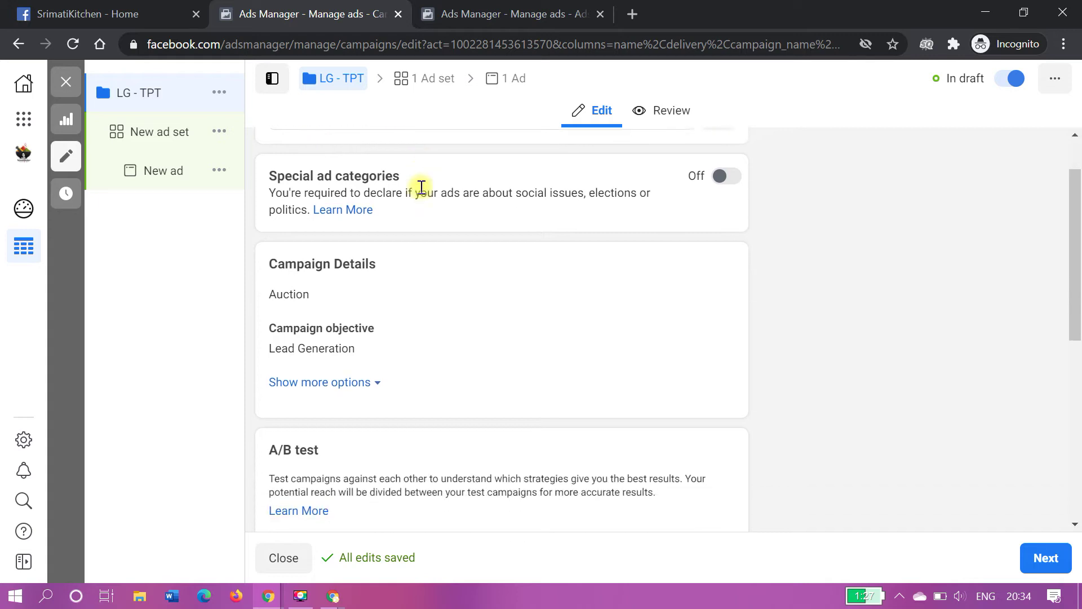
scroll(420, 187, "down", 7)
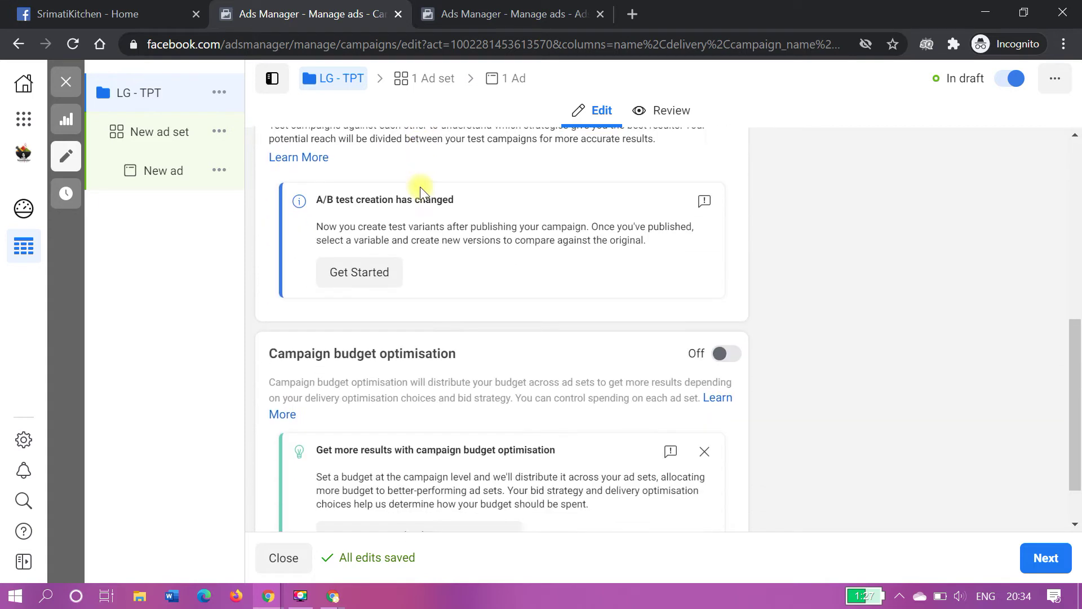
scroll(421, 192, "down", 1)
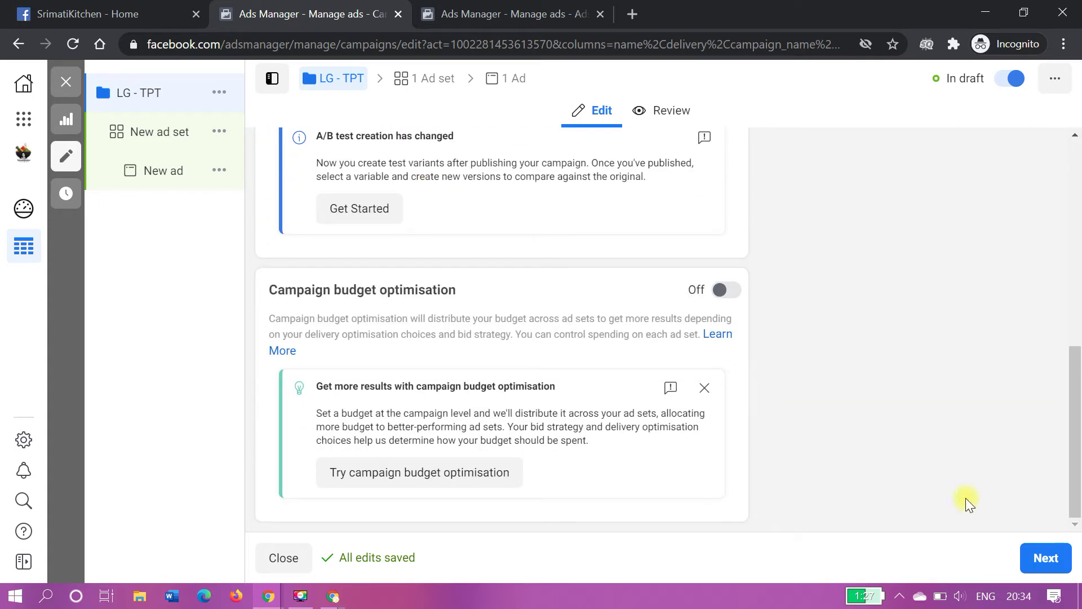
left_click(1046, 557)
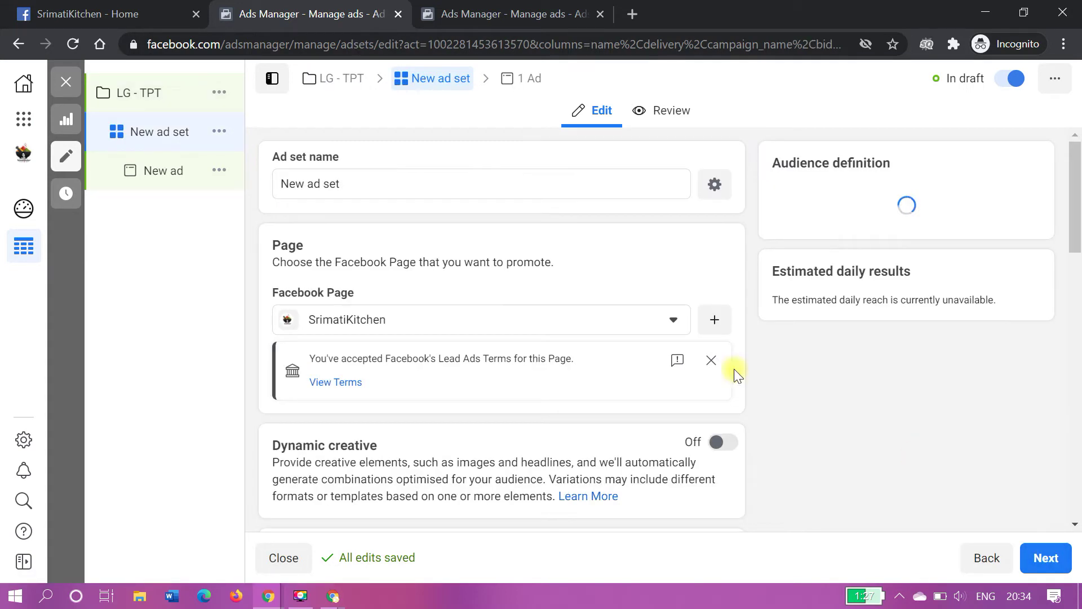
- Name the new ad set "LG - TPT"
triple_click(443, 182)
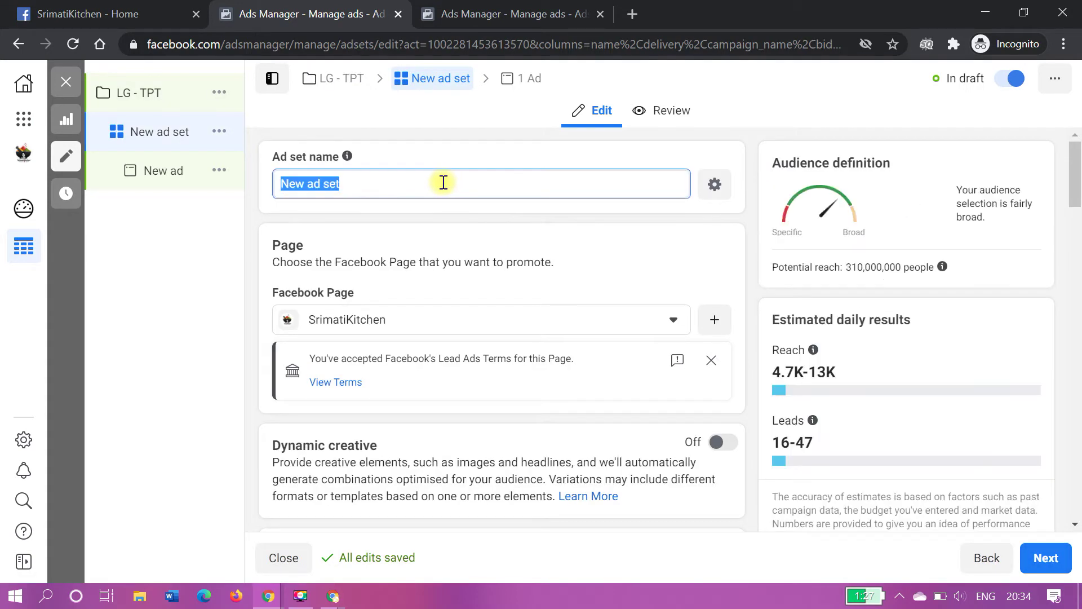
type("LG")
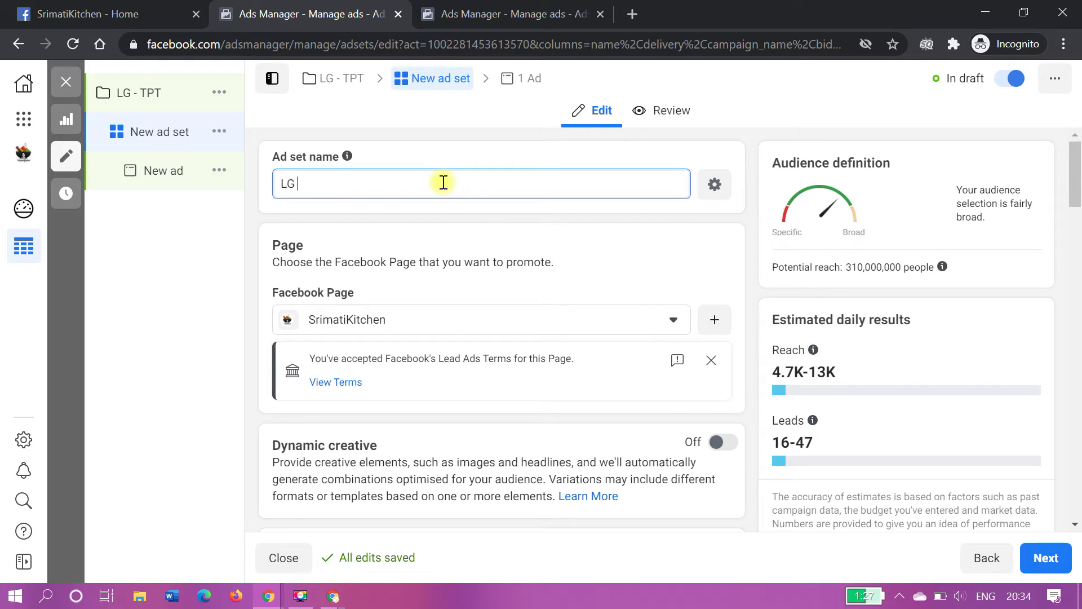
type(" - TPT")
- Choose SrimatiKitchen as the Facebook Page to promote in the ad set
scroll(468, 327, "down", 2)
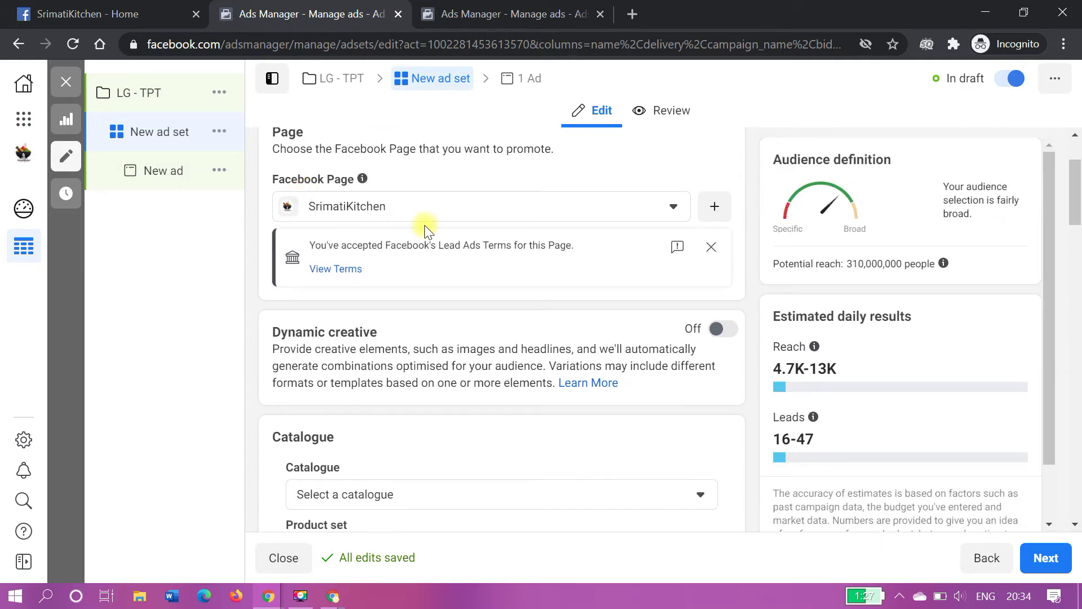
left_click(672, 207)
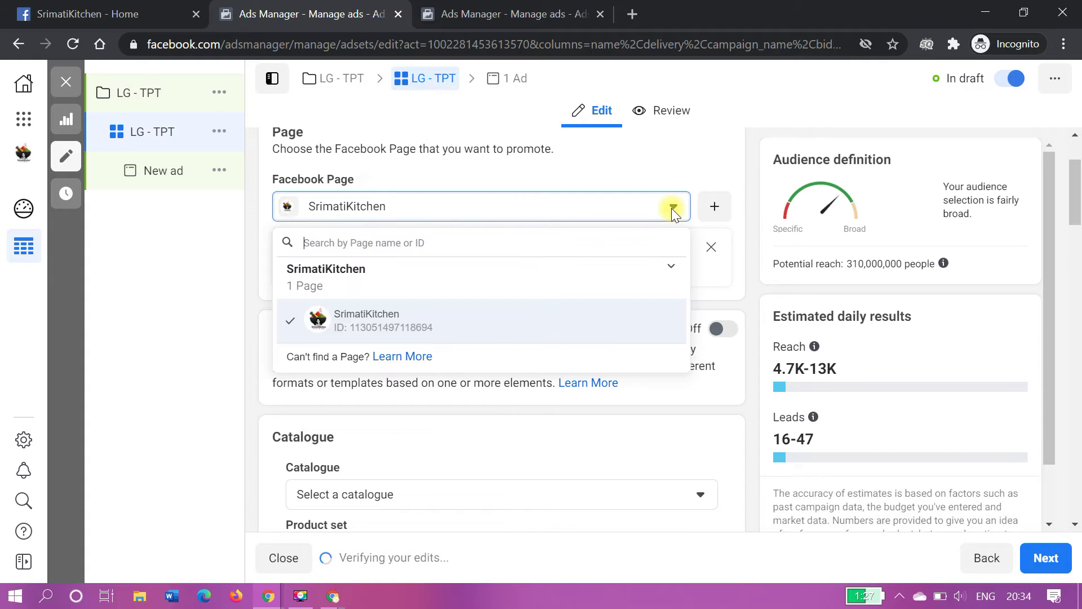
left_click(614, 316)
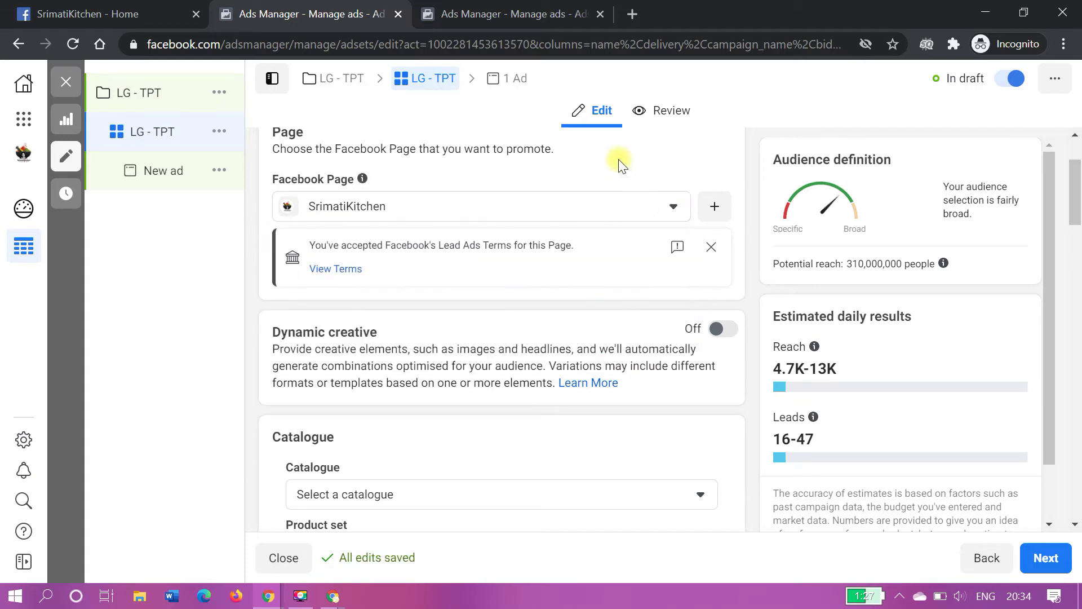
- Examine the ad set's budget type options and its daily budget amount
scroll(621, 163, "down", 1)
scroll(620, 162, "down", 5)
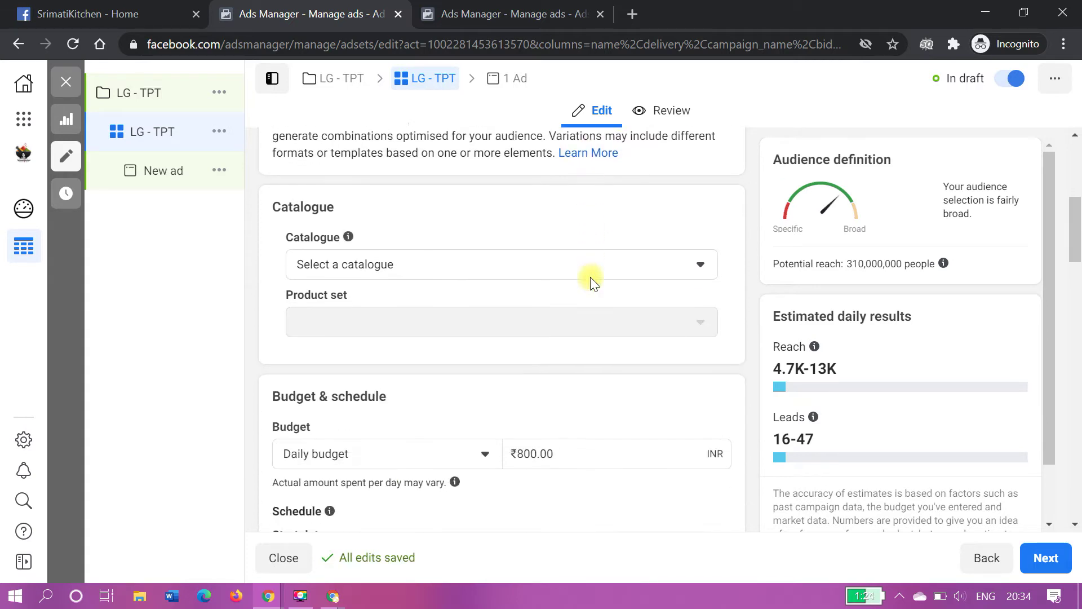
scroll(589, 276, "down", 1)
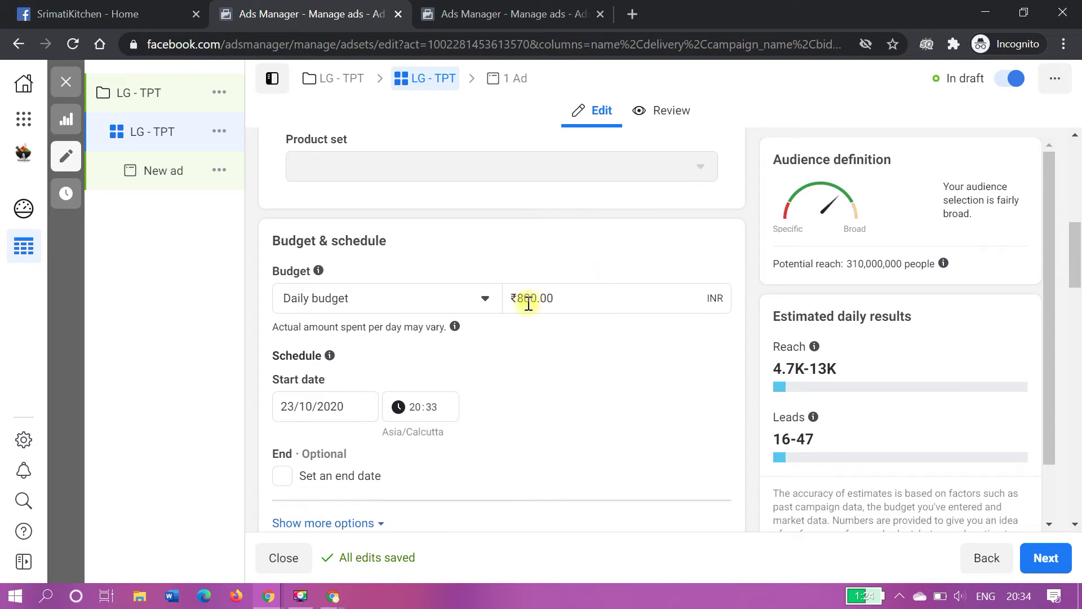
left_click(385, 297)
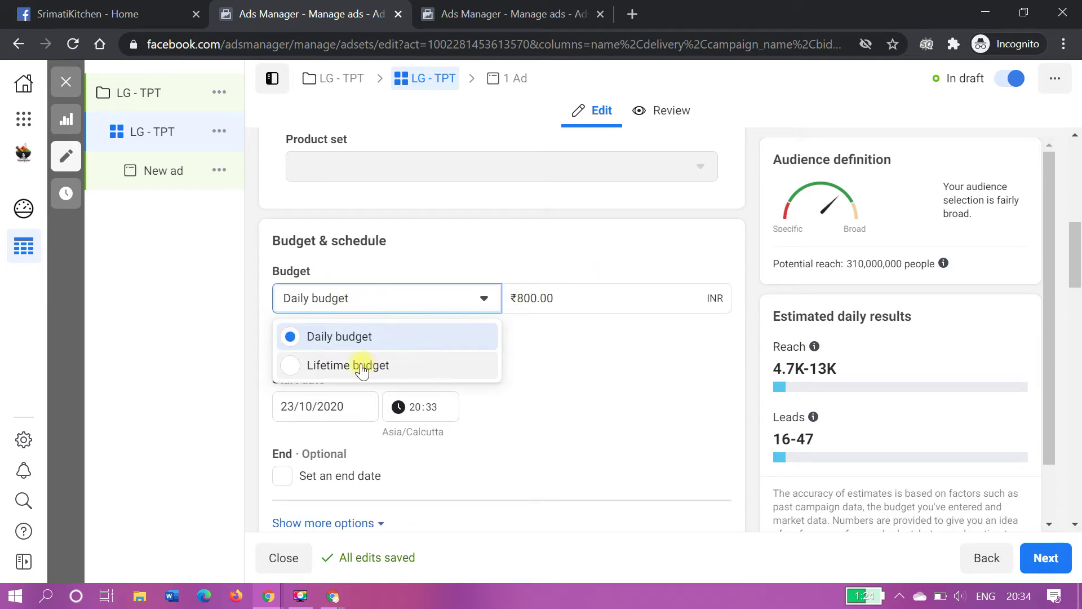
left_click(417, 261)
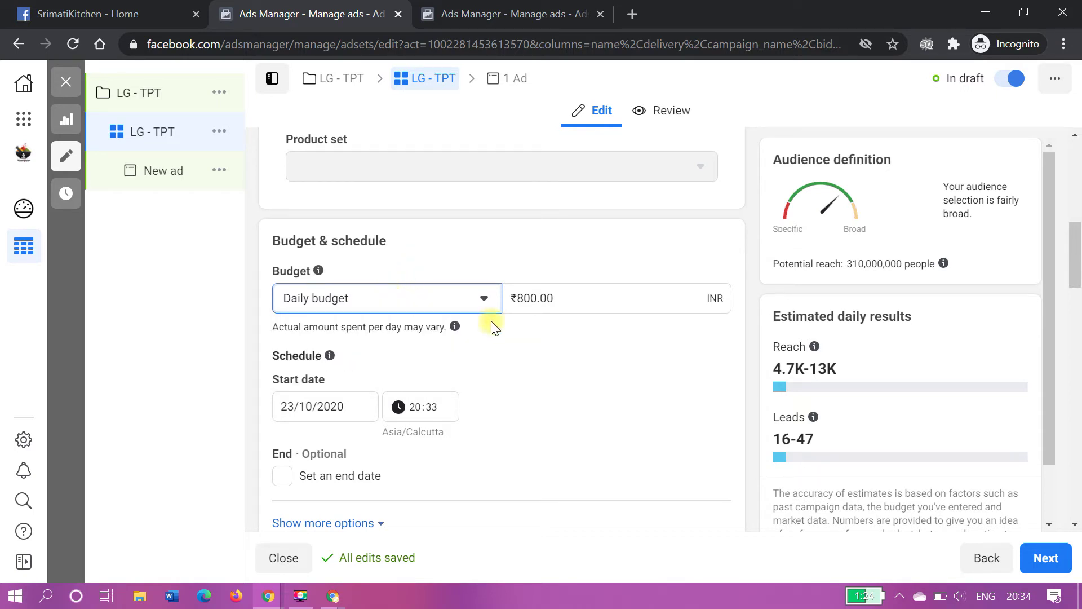
left_click_drag(515, 299, 556, 302)
scroll(634, 391, "down", 1)
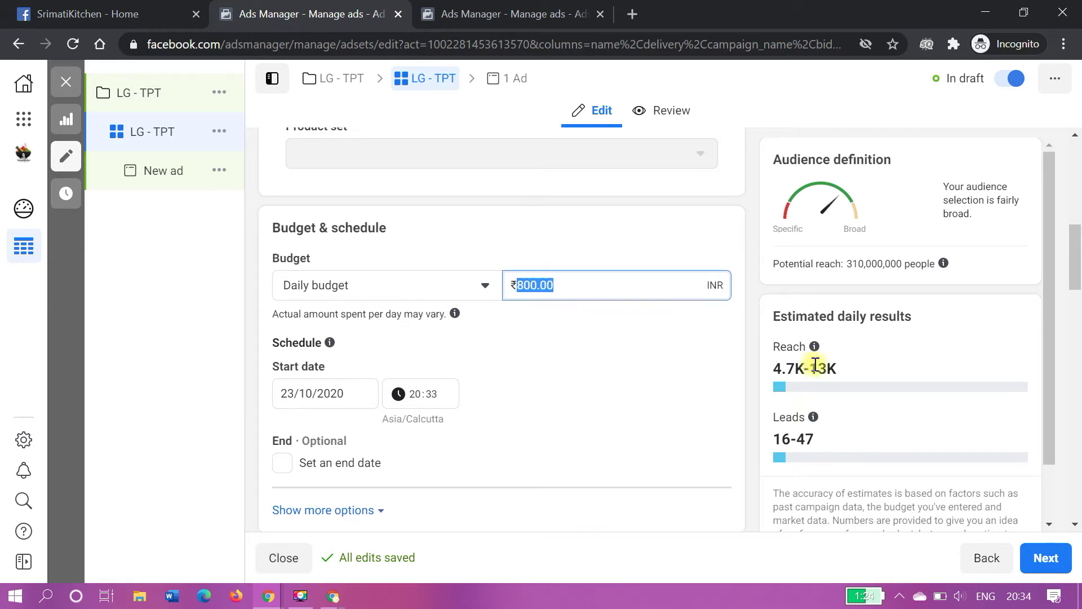
- Examine the ad set's potential reach and its estimated daily reach and leads
left_click_drag(848, 266, 932, 271)
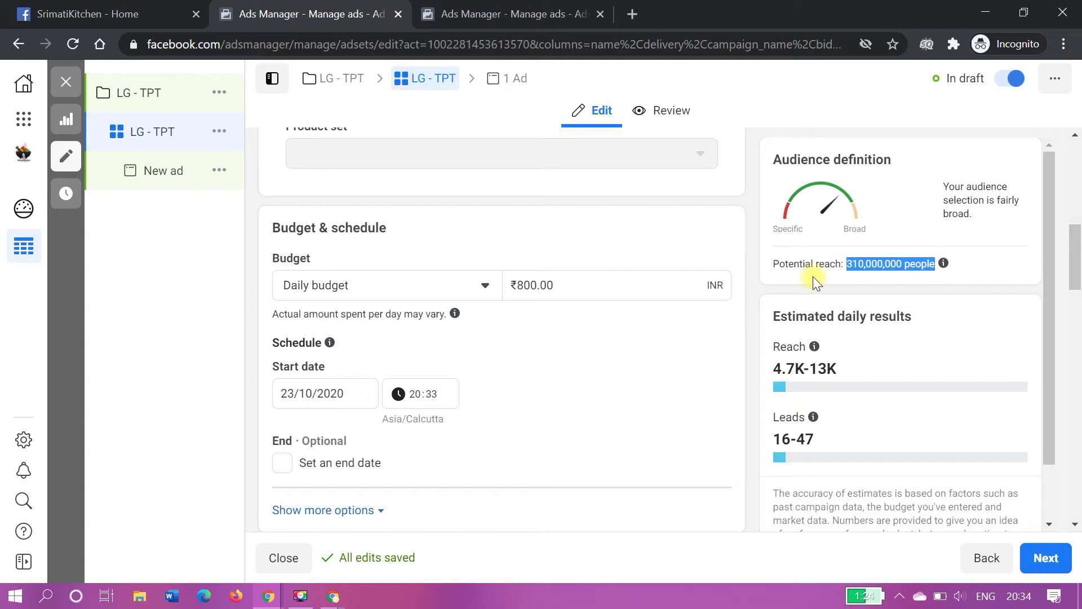
left_click_drag(833, 368, 775, 368)
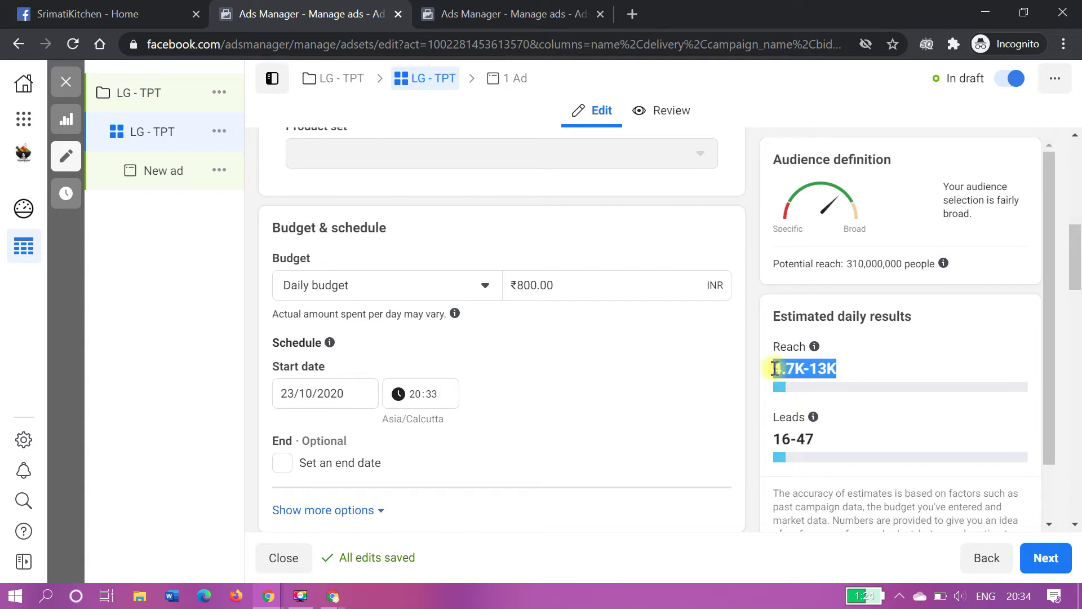
left_click_drag(818, 438, 765, 440)
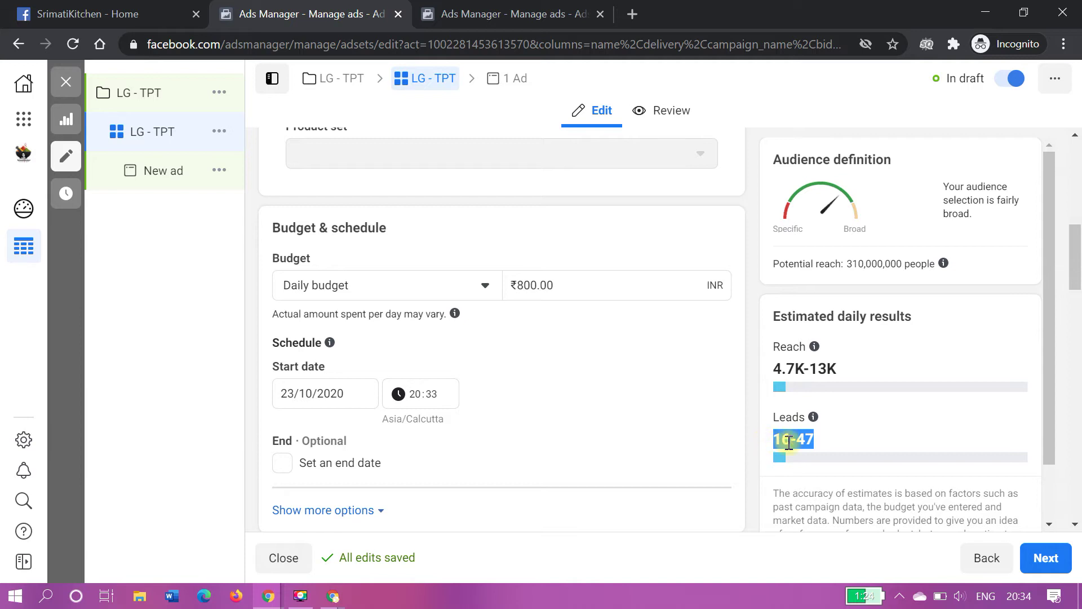
left_click(806, 444)
scroll(619, 361, "down", 2)
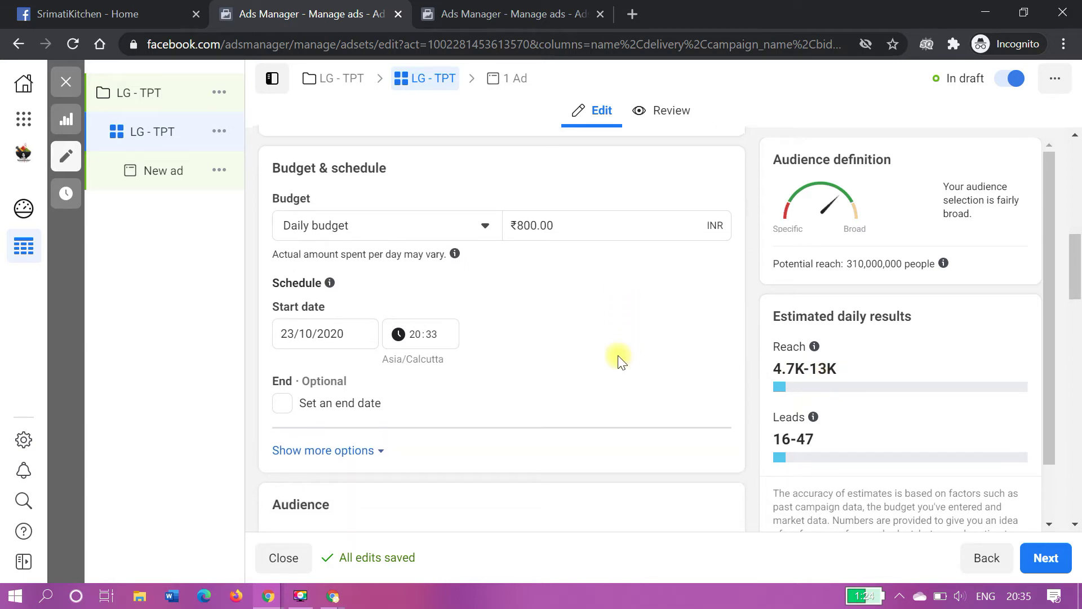
- Set the ad set's daily budget to ₹1,000
scroll(380, 335, "down", 1)
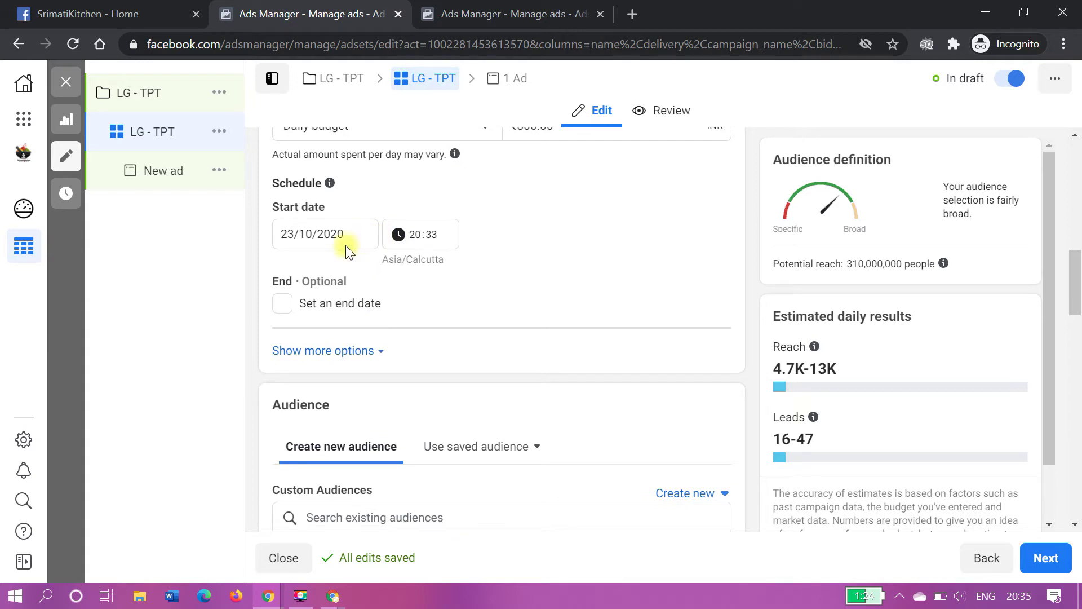
scroll(335, 304, "down", 1)
scroll(334, 302, "up", 3)
scroll(333, 296, "down", 4)
scroll(333, 295, "up", 4)
left_click(536, 271)
double_click(535, 273)
type("1000")
left_click(573, 345)
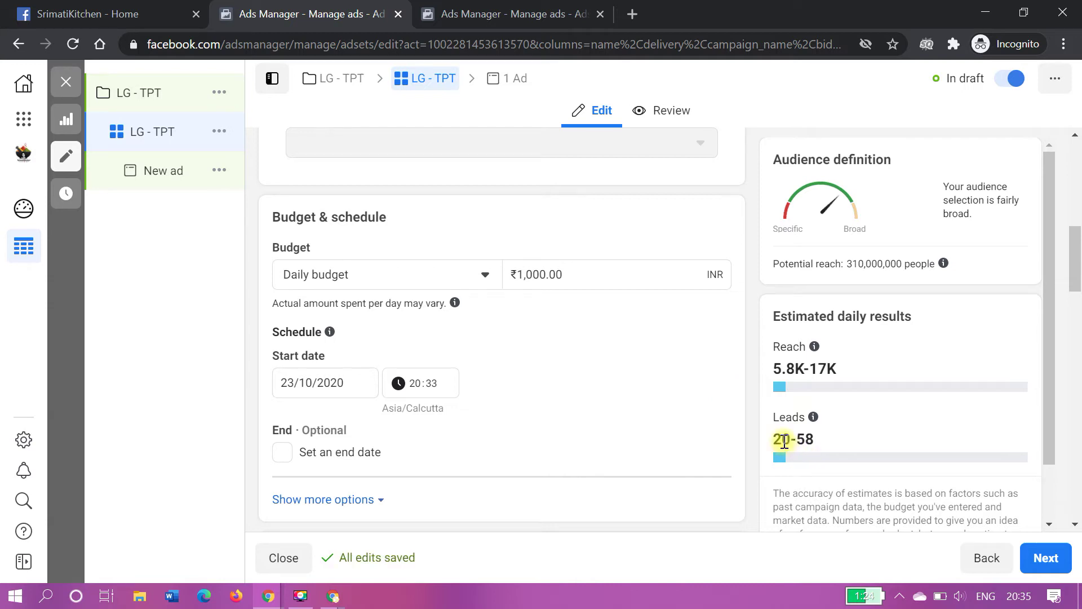
- Change the audience location from India to the city of Tirupati, Andhra Pradesh
scroll(707, 441, "down", 4)
scroll(706, 442, "down", 4)
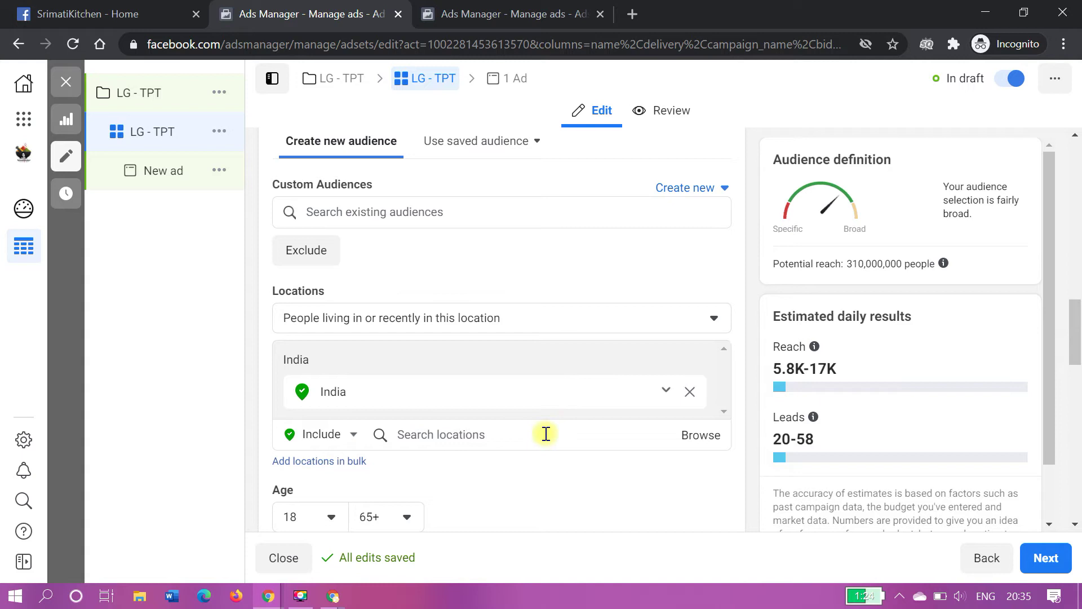
left_click(539, 432)
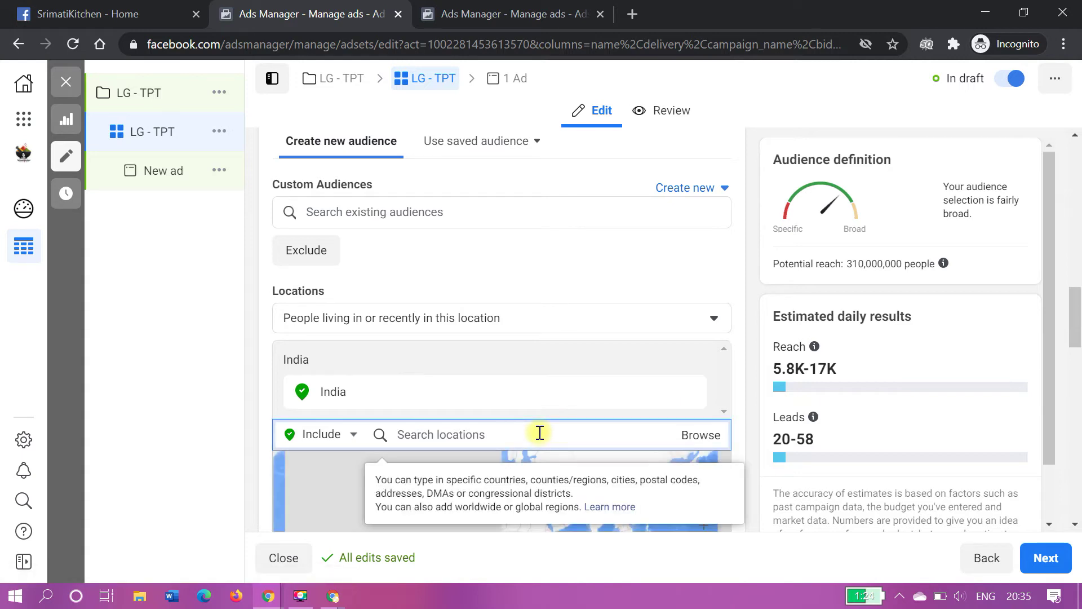
type("tirup")
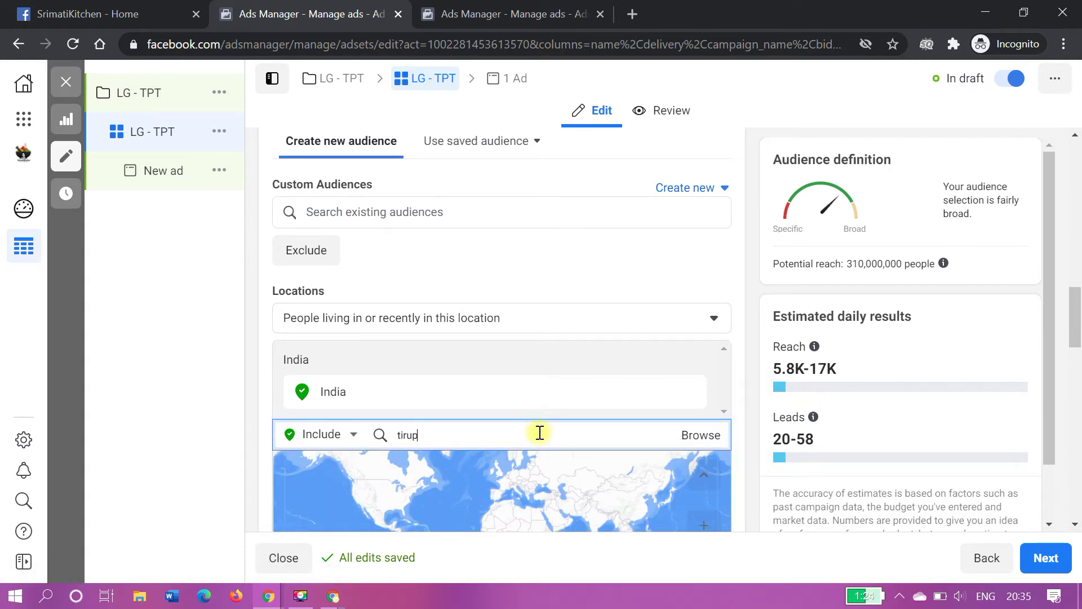
type("ati")
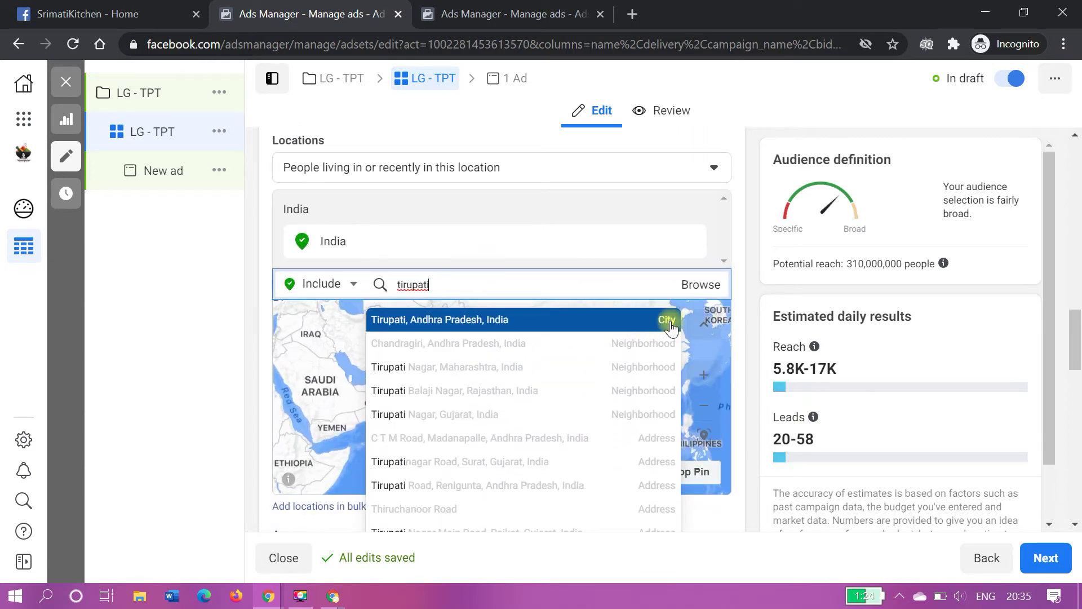
left_click(670, 326)
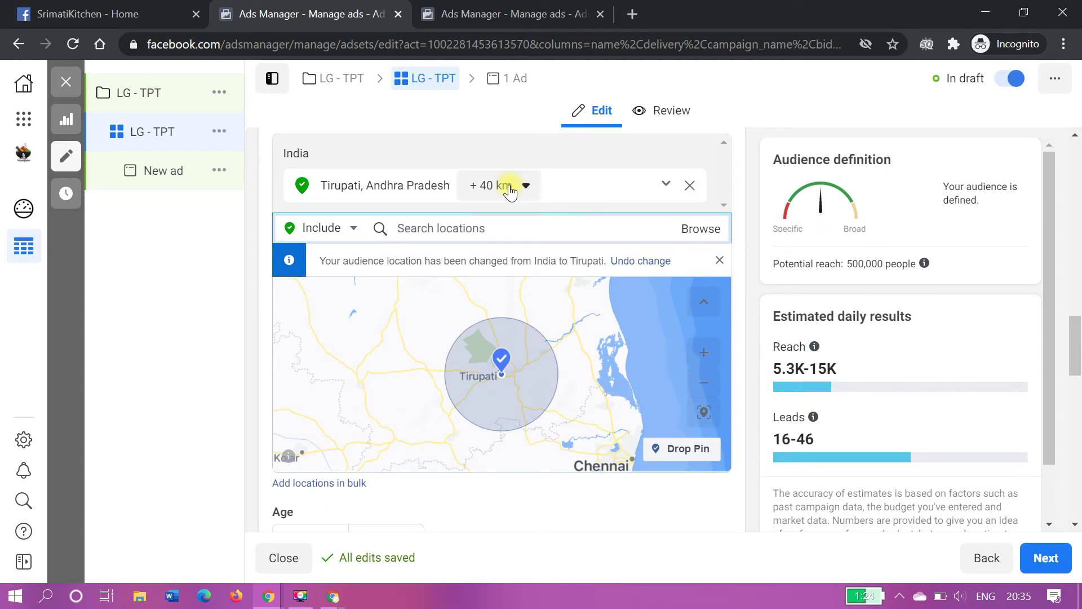
- Set the radius around Tirupati to 20 km and check the covered area and estimated daily leads
left_click(509, 191)
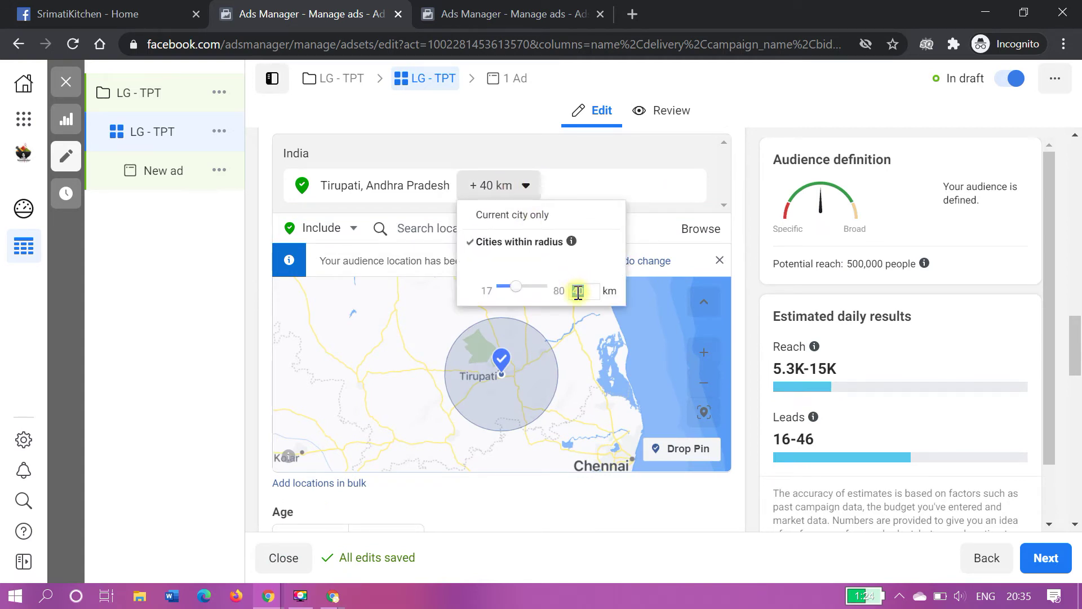
type("20")
key("Return")
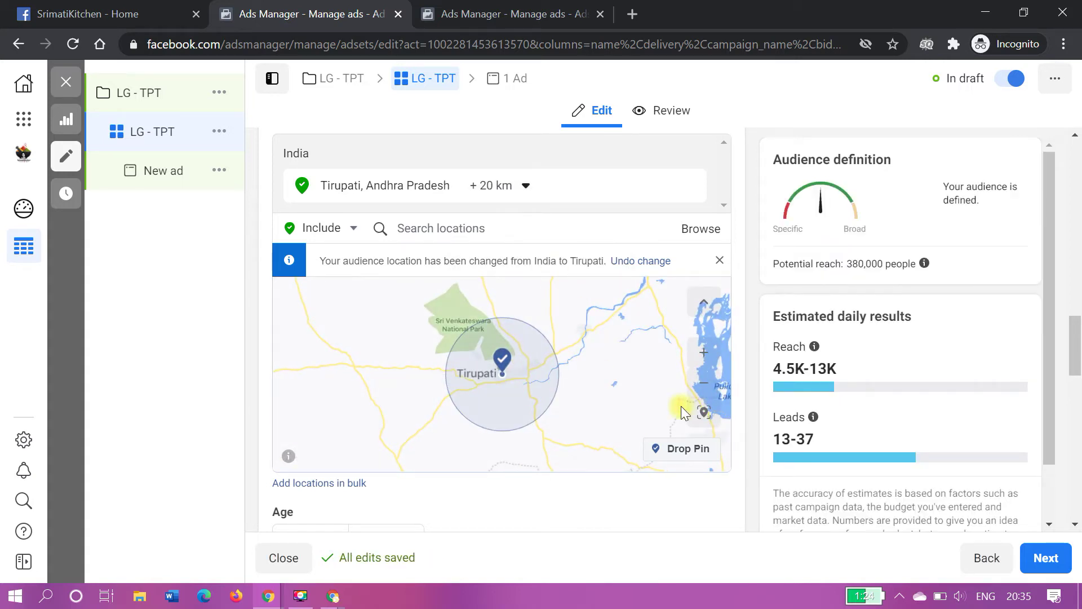
left_click(703, 352)
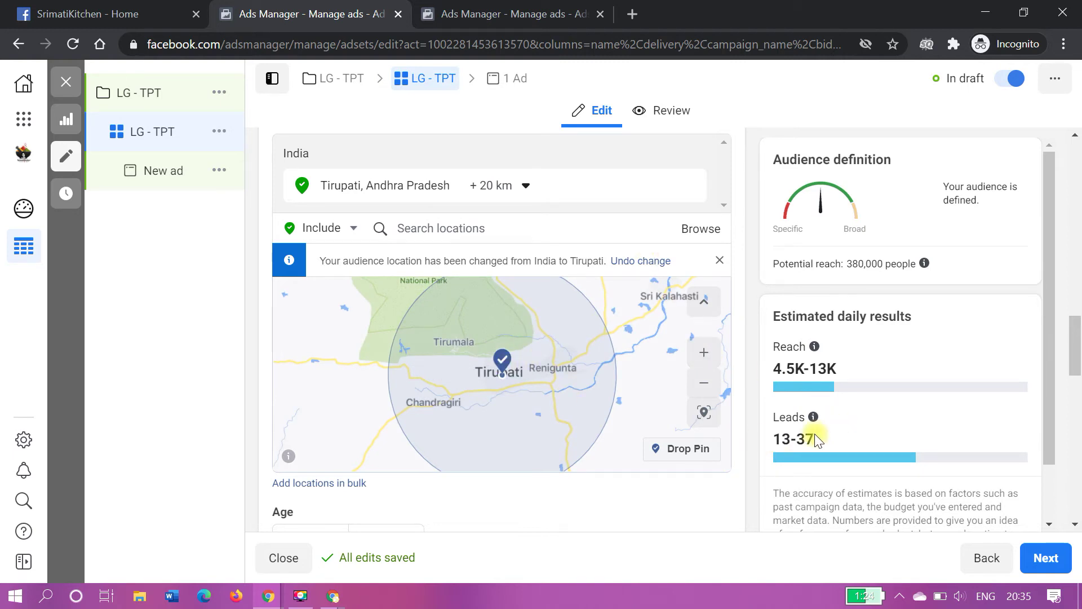
left_click_drag(774, 439, 814, 438)
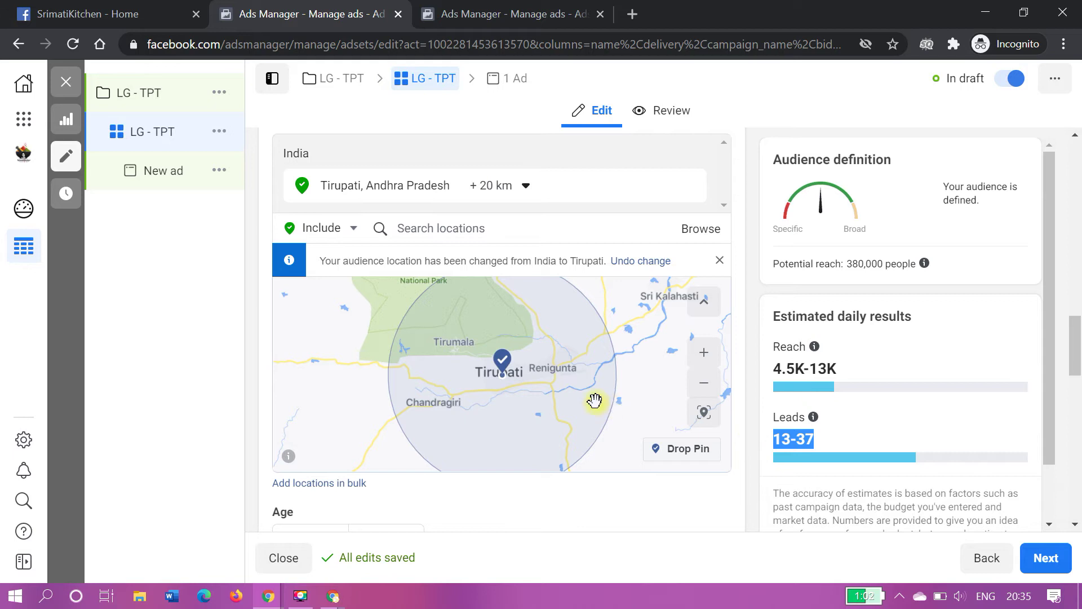
left_click(704, 354)
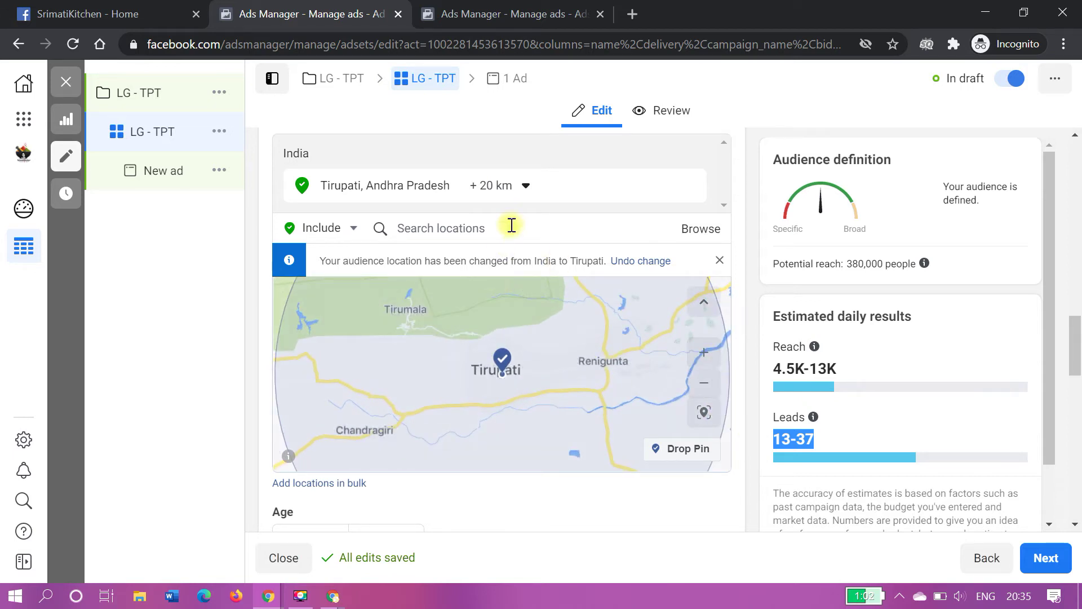
- Set the targeting radius around Tirupati to 17 km
left_click(511, 199)
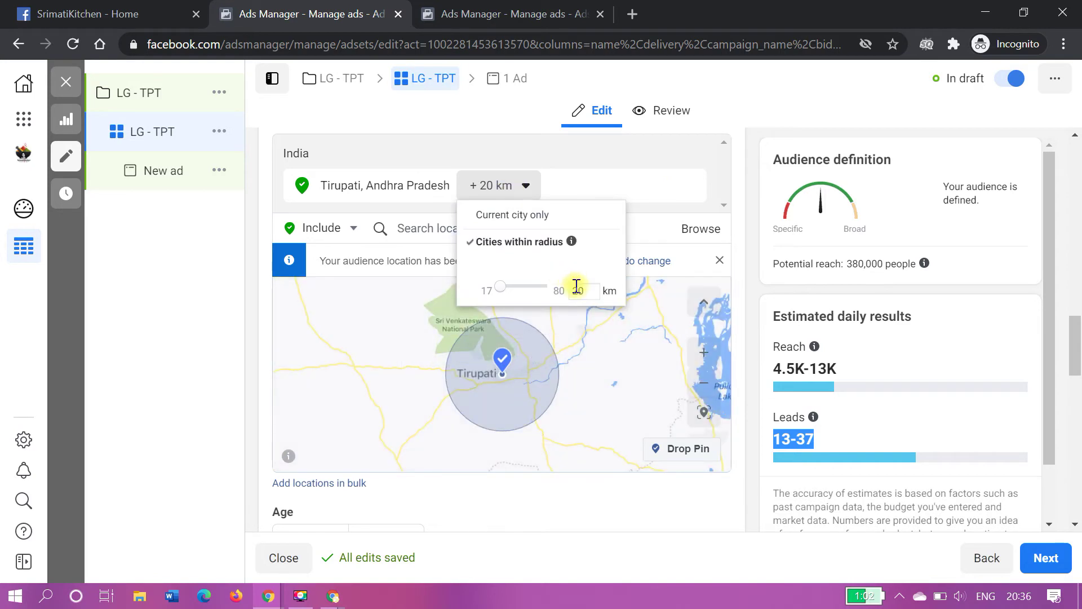
left_click(581, 292)
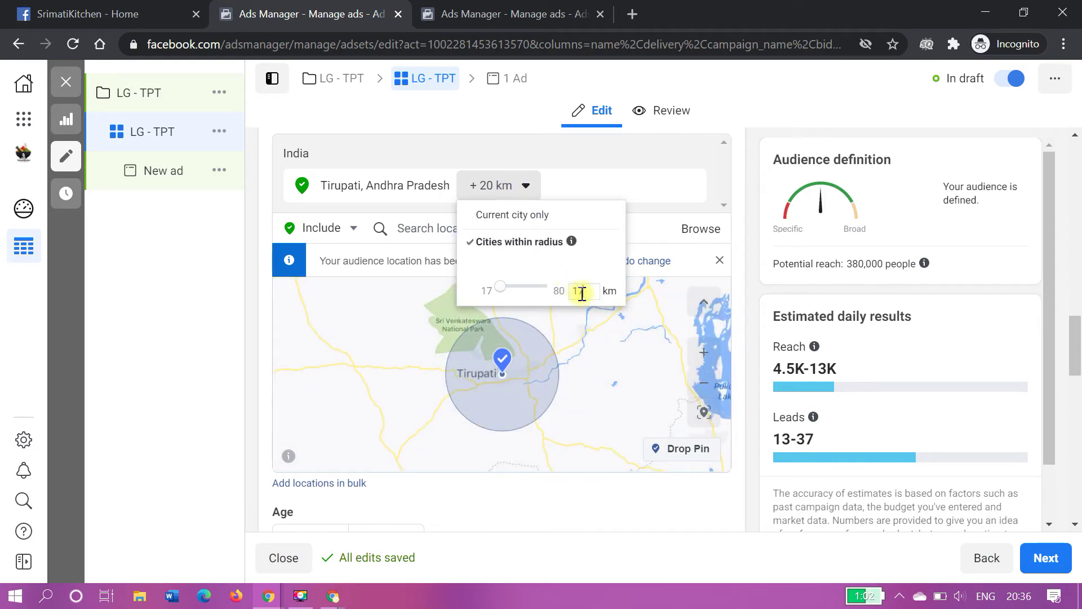
type("17")
key("Return")
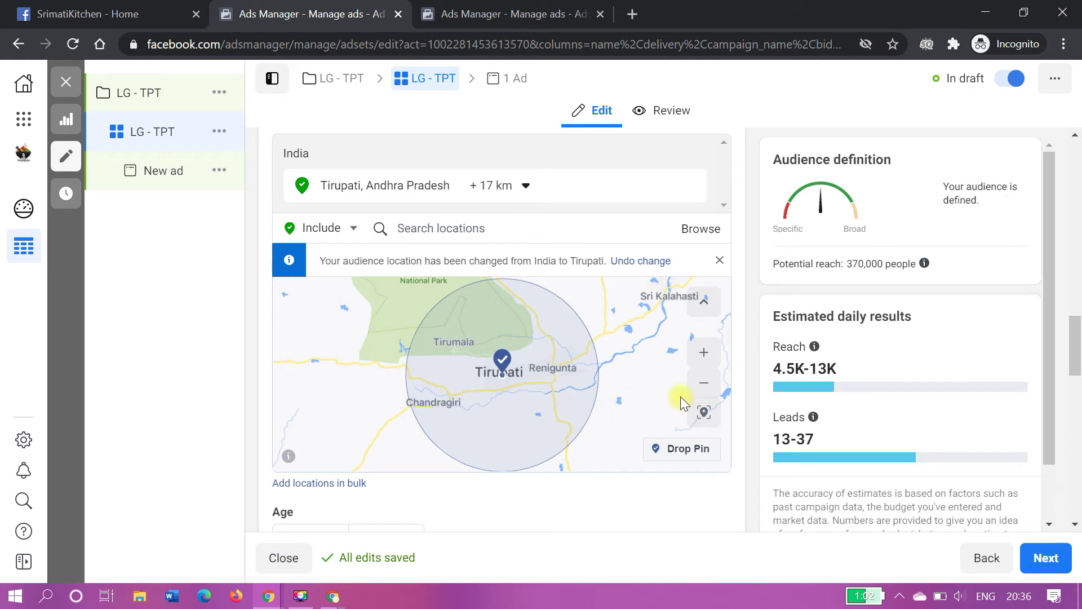
- Set the audience age range to 23 to 50
scroll(751, 327, "down", 3)
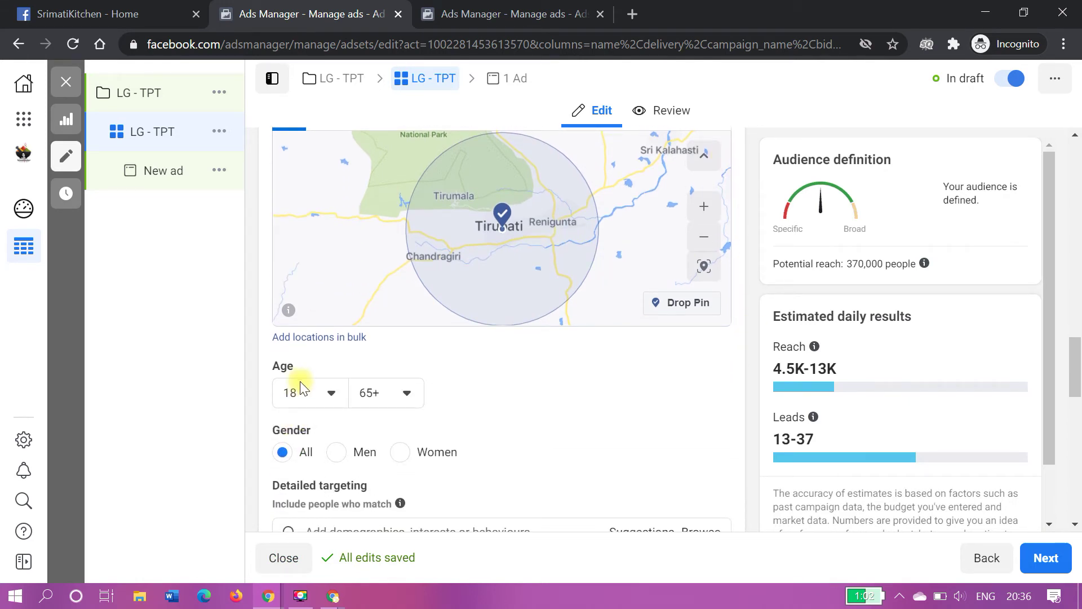
left_click(329, 392)
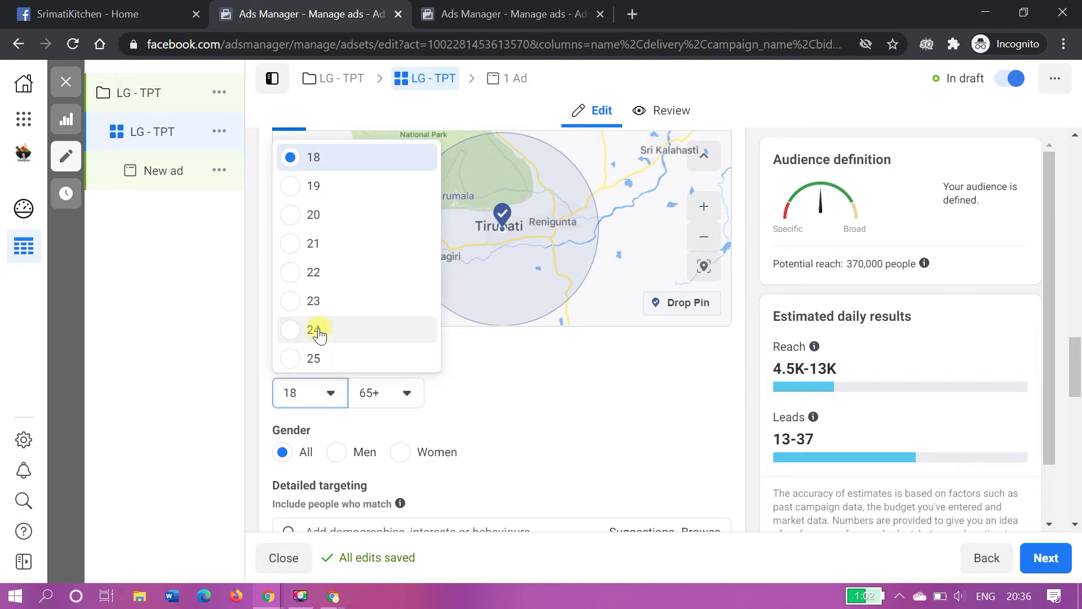
left_click(305, 302)
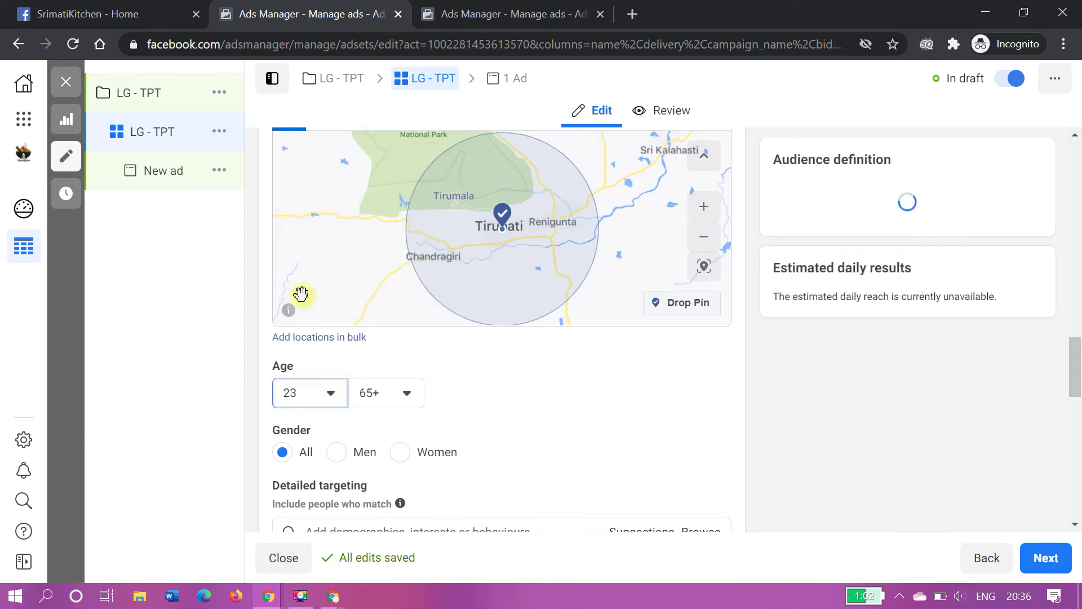
left_click(395, 397)
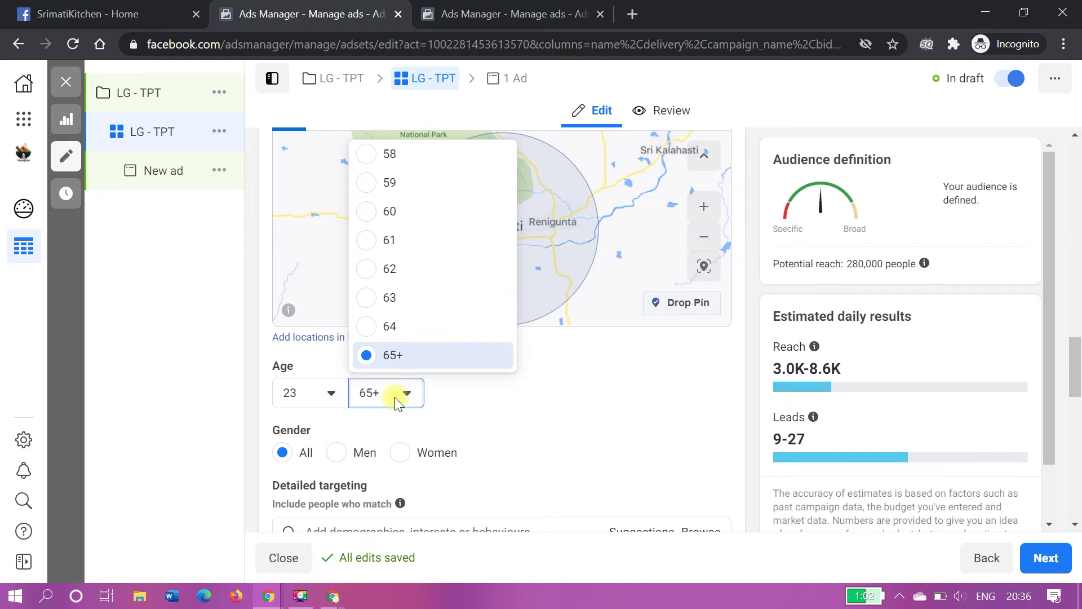
scroll(407, 272, "up", 5)
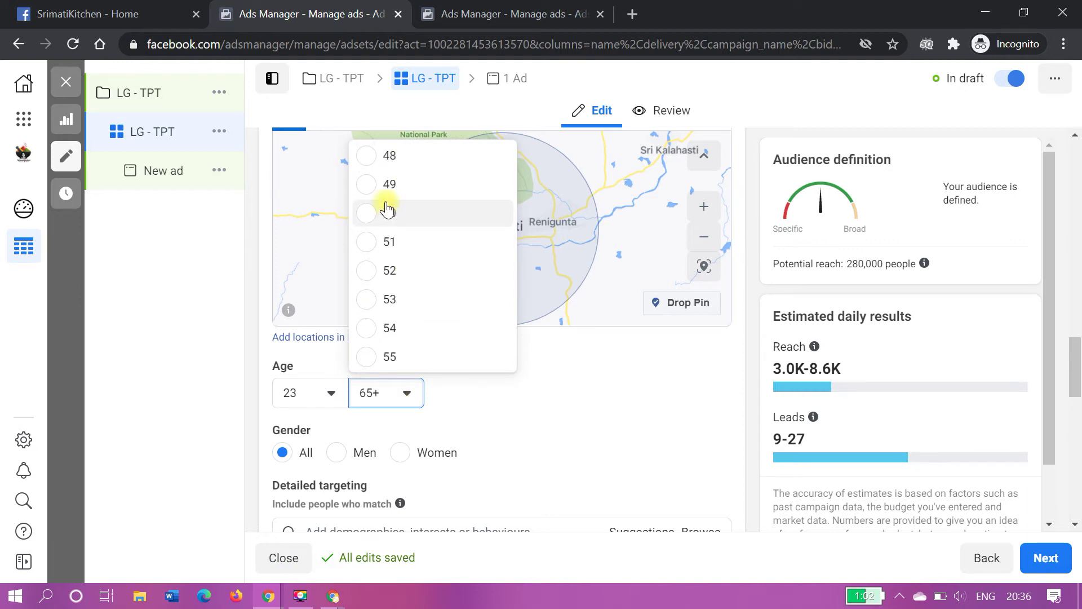
left_click(393, 207)
- Compare the estimated leads for women and men, and restrict the audience gender to Women
scroll(506, 421, "down", 2)
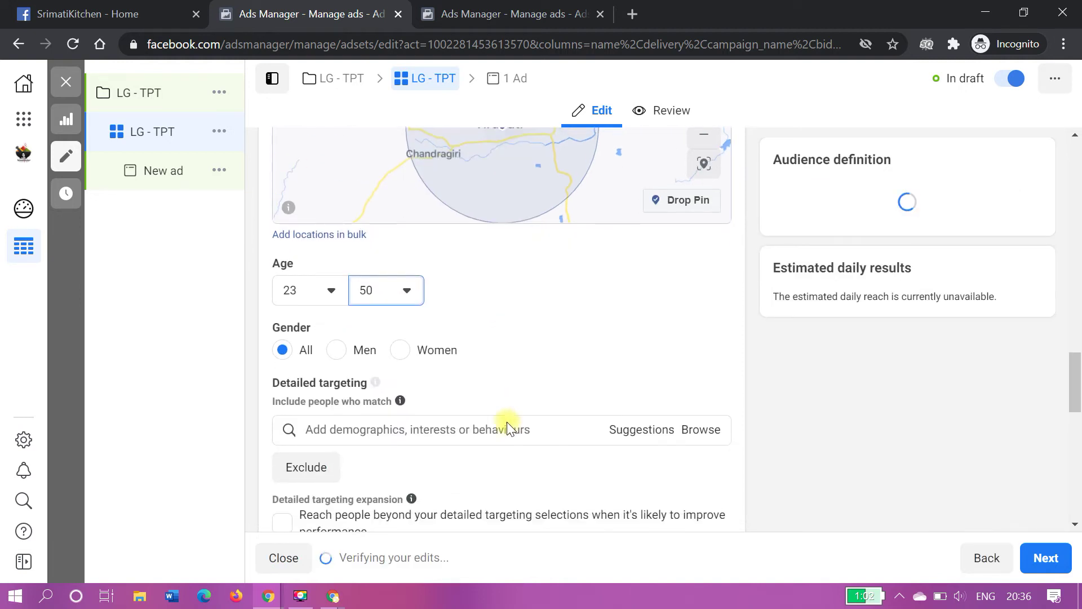
left_click(403, 355)
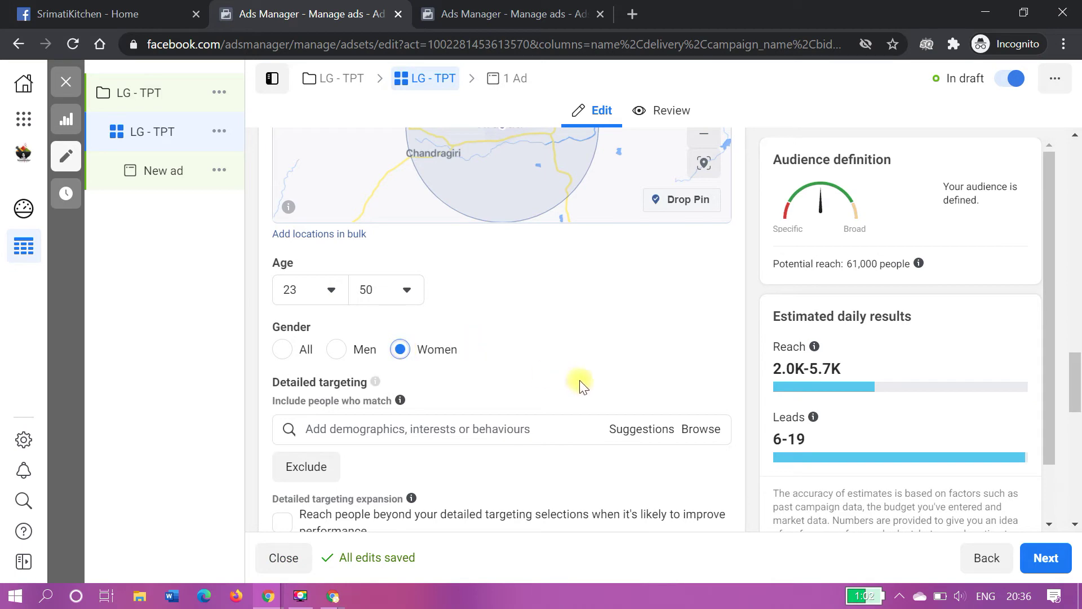
left_click_drag(766, 444, 805, 444)
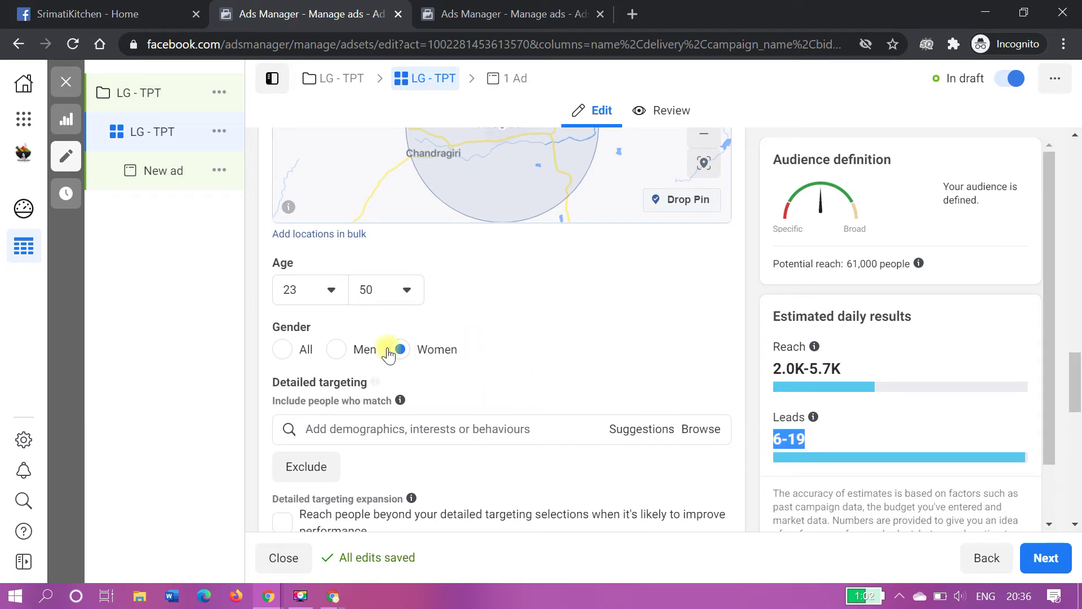
left_click(336, 350)
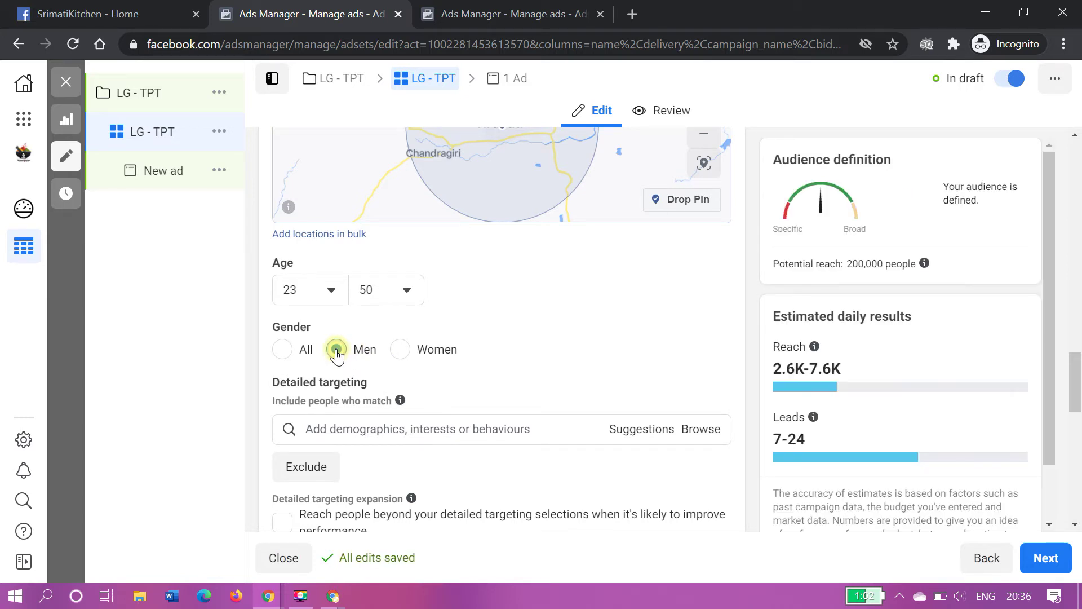
left_click(400, 349)
- Search the detailed targeting options for "parents" and look through the parent demographics
scroll(448, 375, "down", 2)
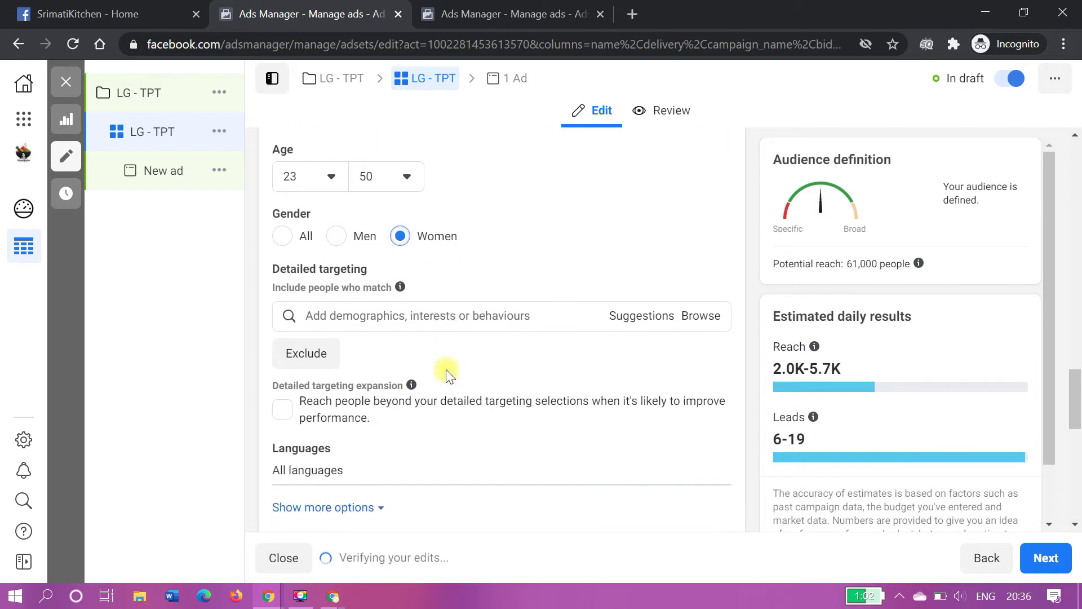
left_click(430, 314)
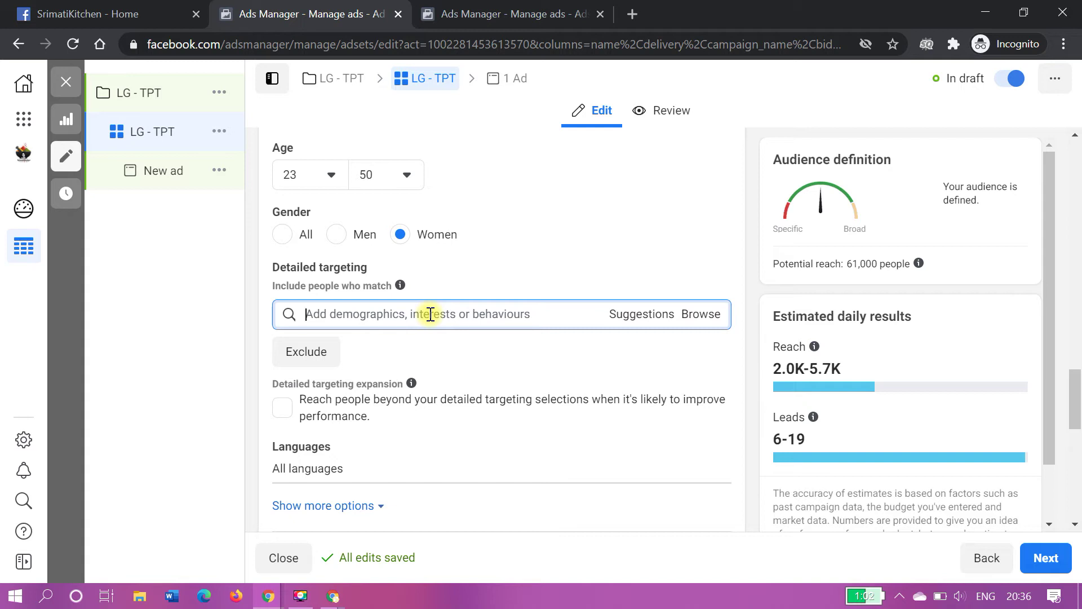
type("parents")
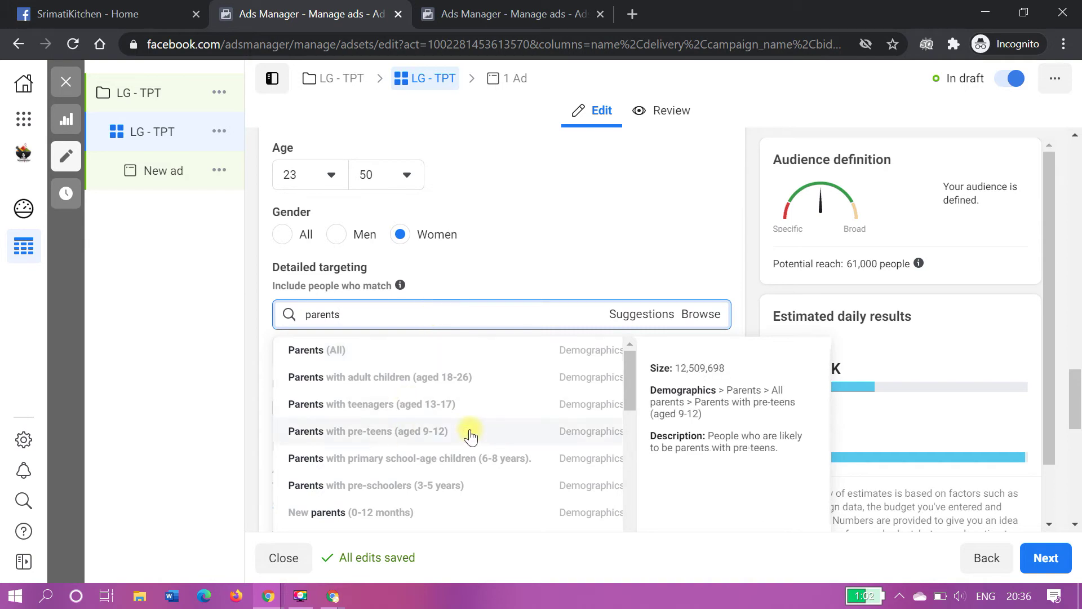
scroll(448, 476, "down", 1)
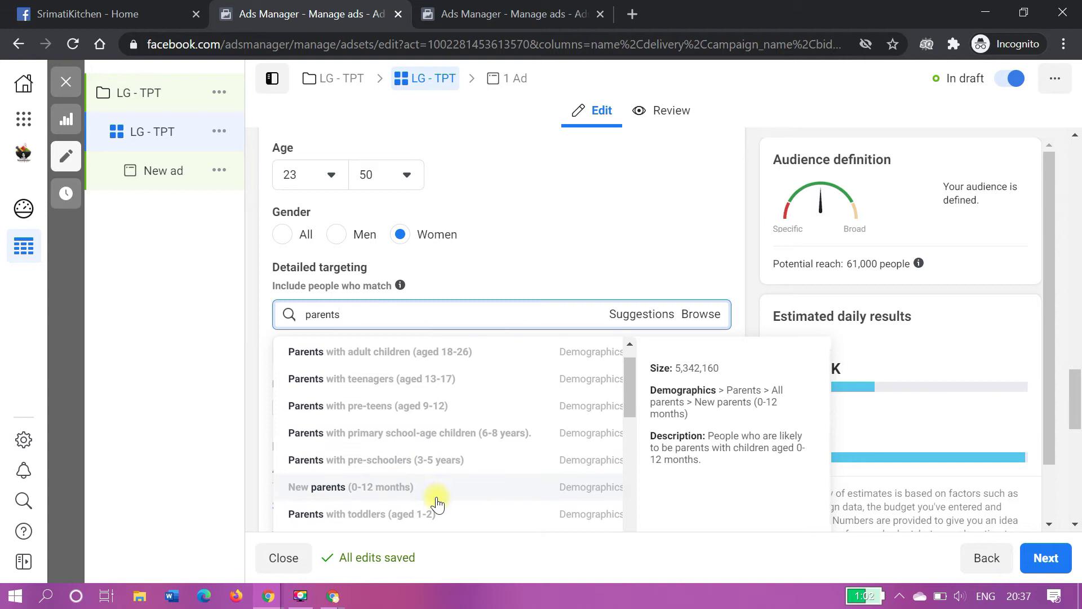
- Search the detailed targeting options for "enterpren" instead, then clear the search without adding an interest
double_click(358, 314)
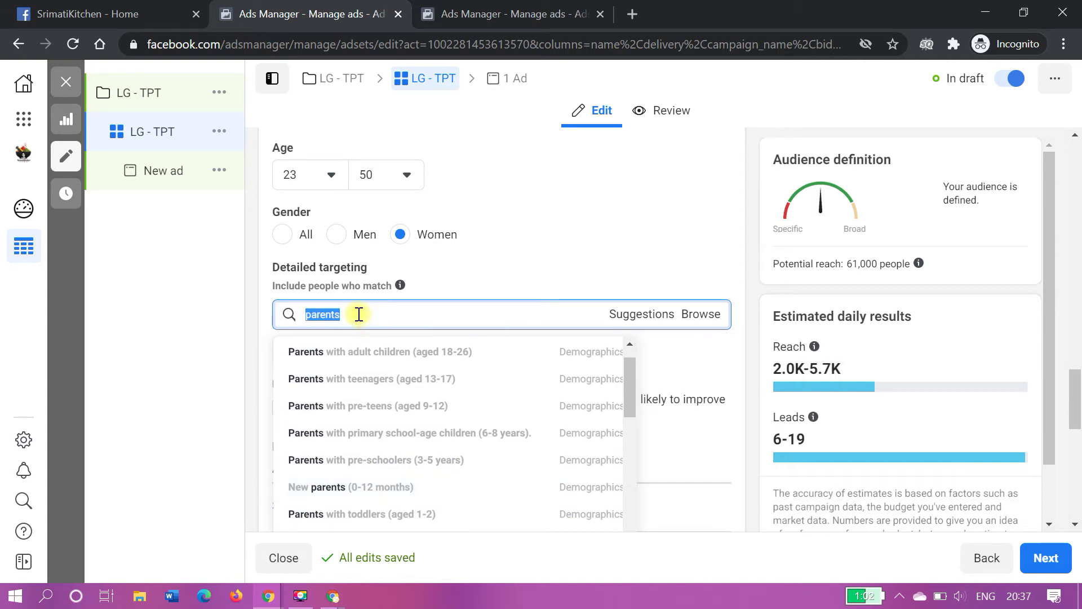
key("BackSpace")
type("enter")
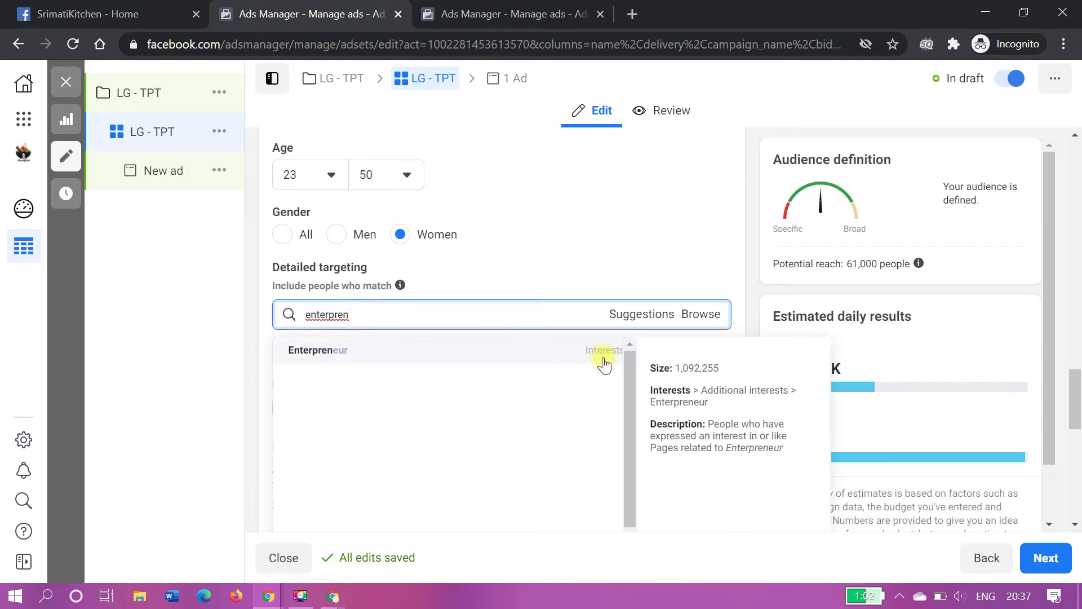
double_click(444, 315)
key("BackSpace")
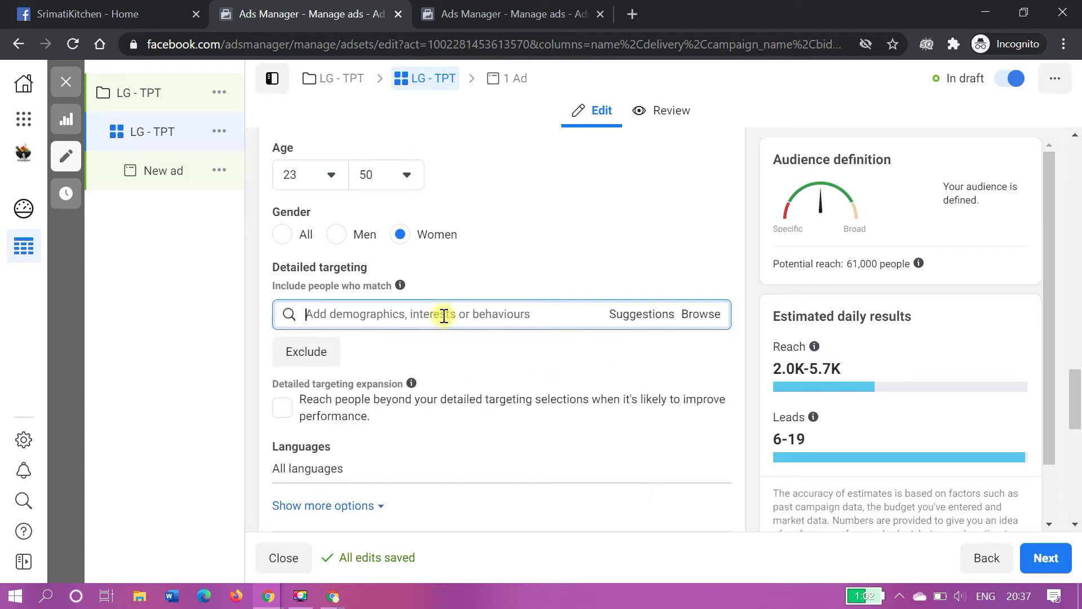
left_click(755, 381)
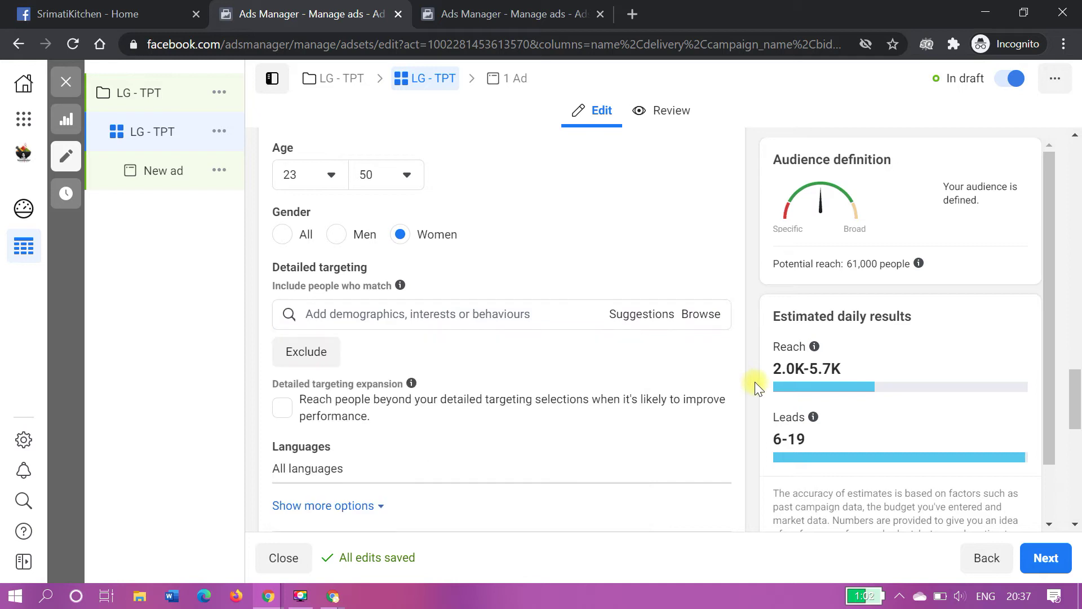
- Switch the ad set to manual placements and review the selected platforms and feed placements
scroll(755, 381, "down", 3)
scroll(755, 381, "down", 6)
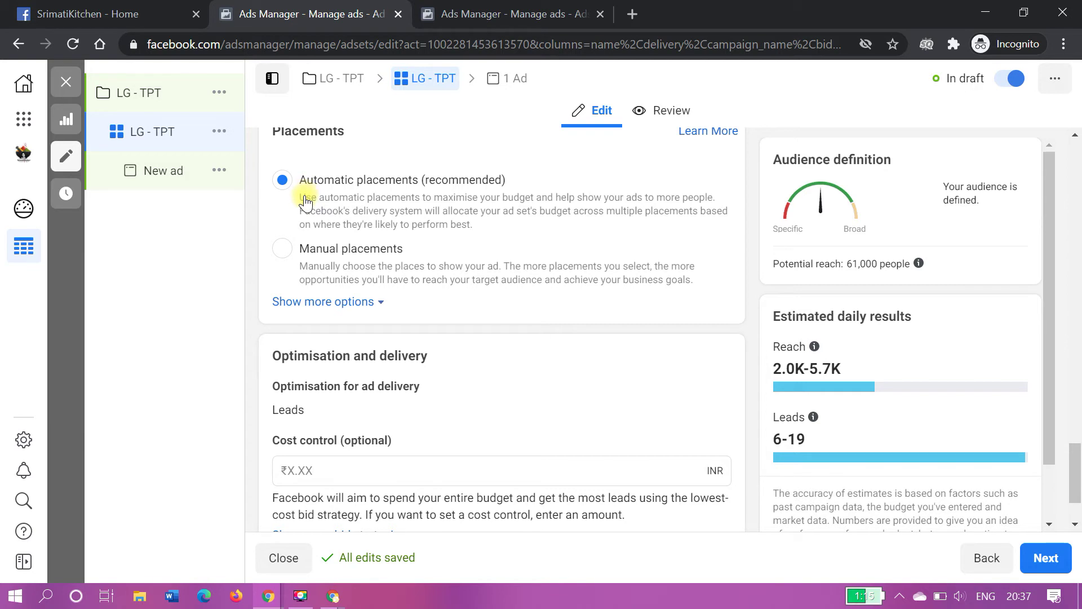
left_click(319, 249)
scroll(624, 385, "down", 2)
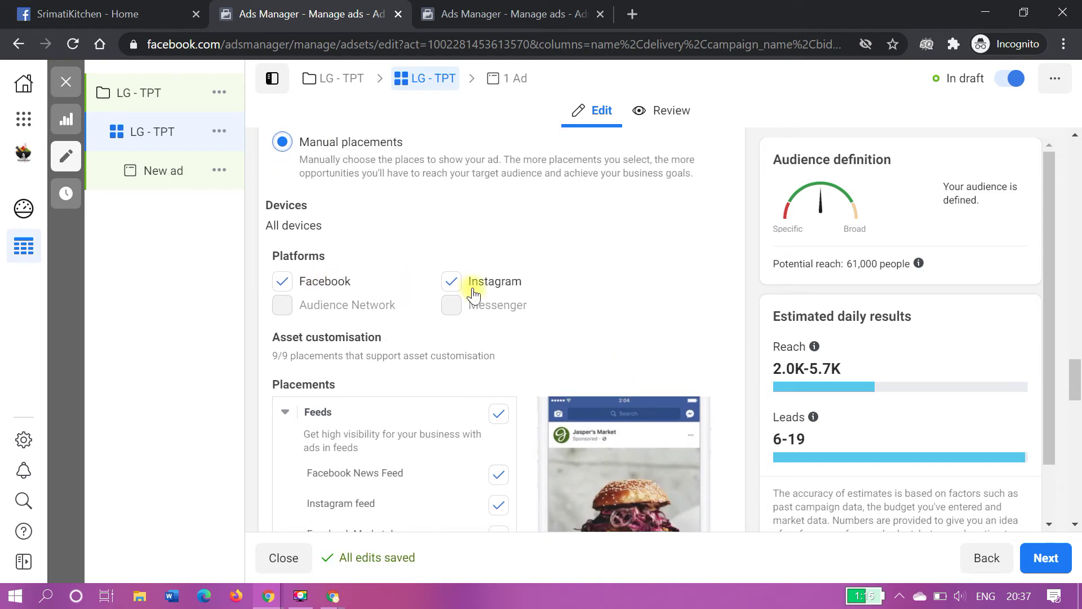
scroll(472, 290, "down", 3)
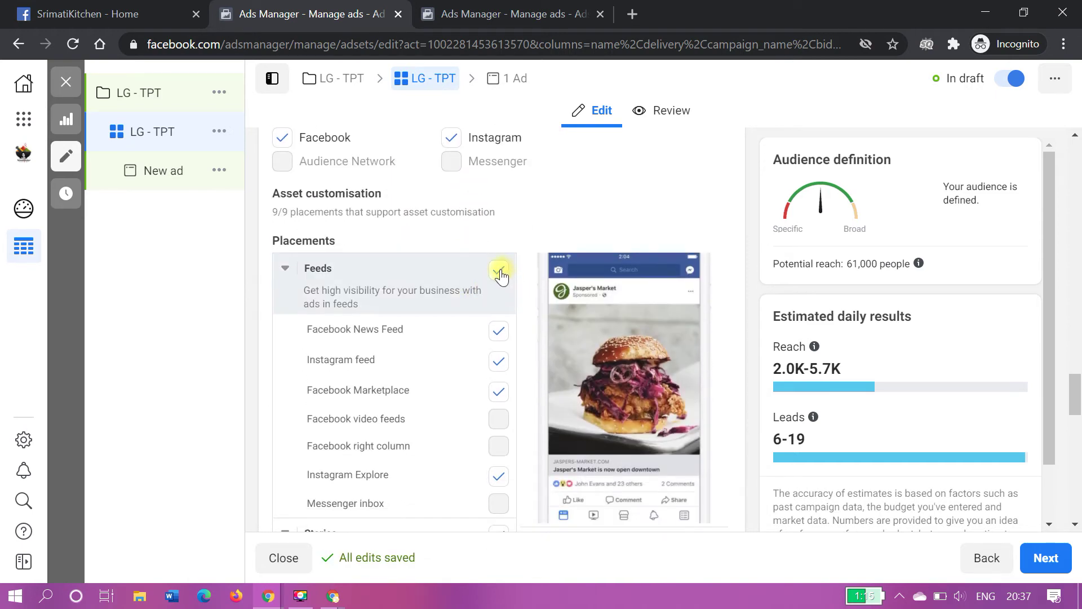
- Exclude the In-stream, Search and In-article placements from the ad set, keeping Feeds and Stories
scroll(496, 392, "down", 3)
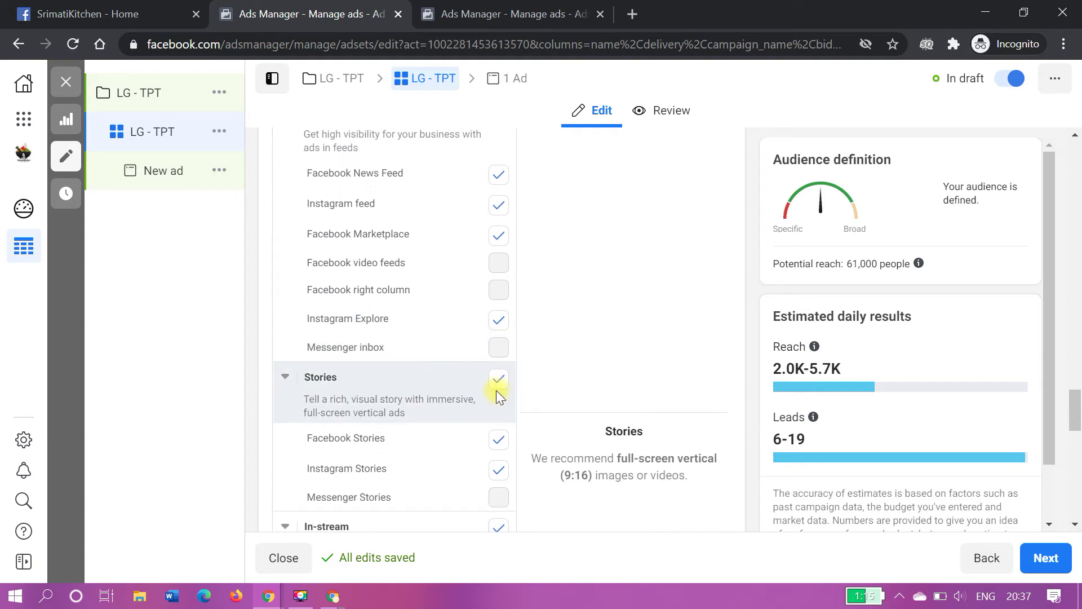
scroll(496, 390, "down", 2)
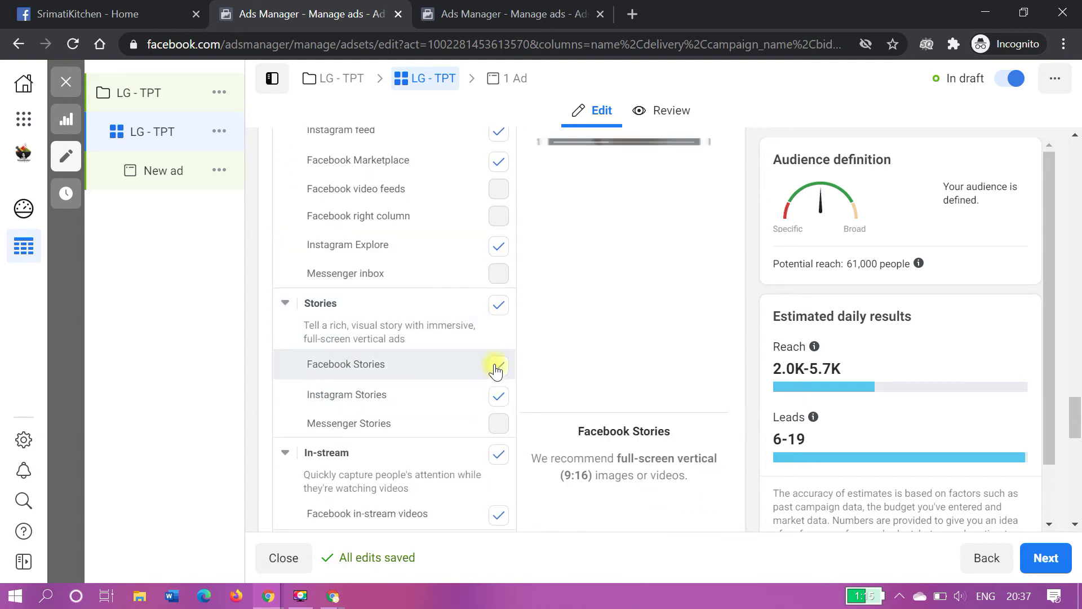
scroll(496, 386, "down", 2)
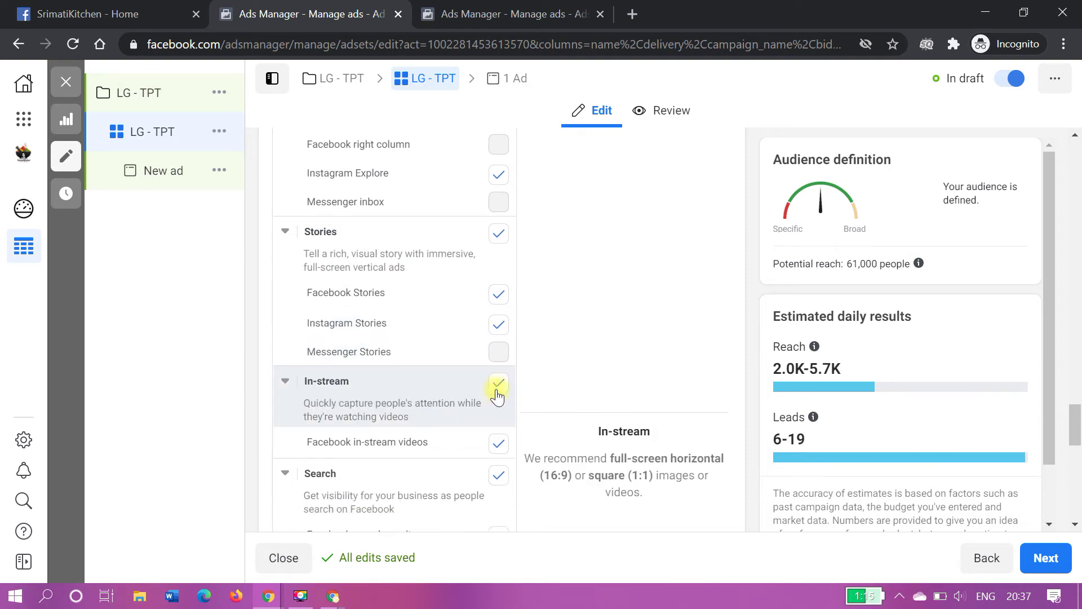
scroll(495, 389, "down", 2)
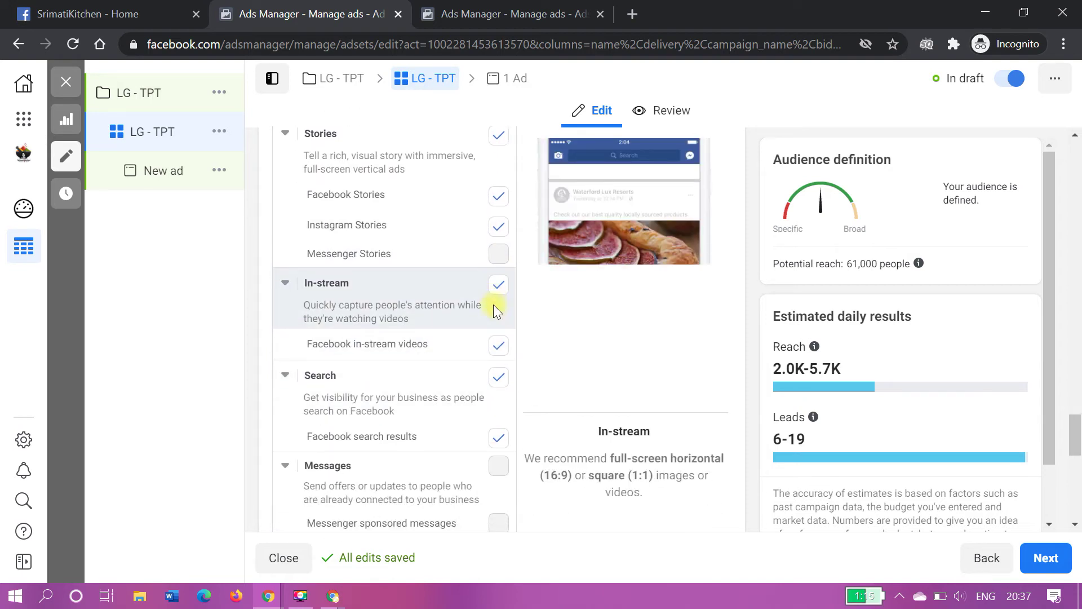
left_click(499, 247)
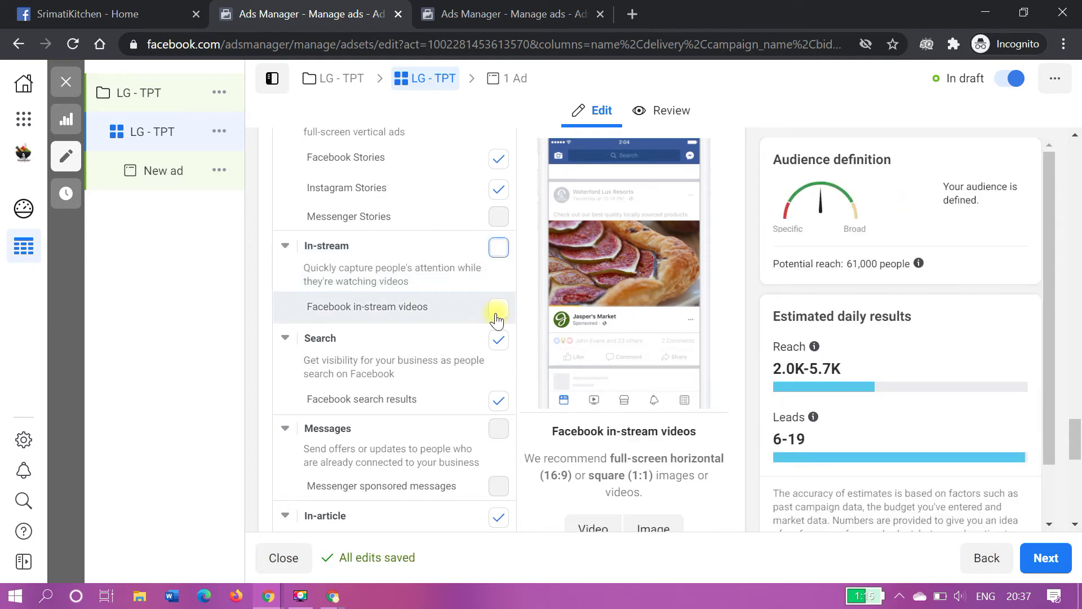
scroll(496, 268, "down", 1)
left_click(498, 260)
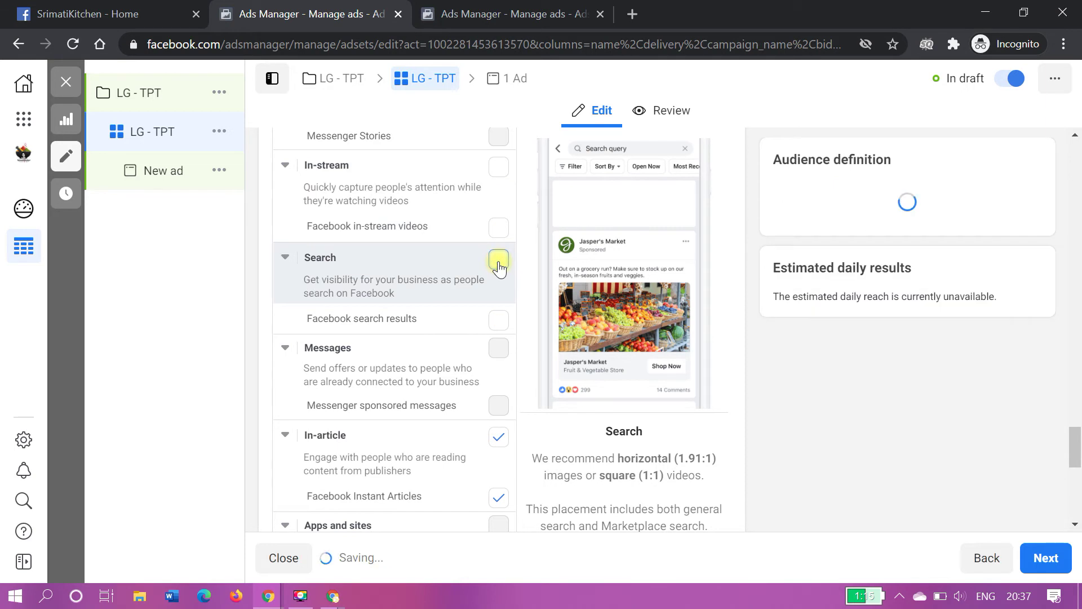
scroll(498, 267, "down", 2)
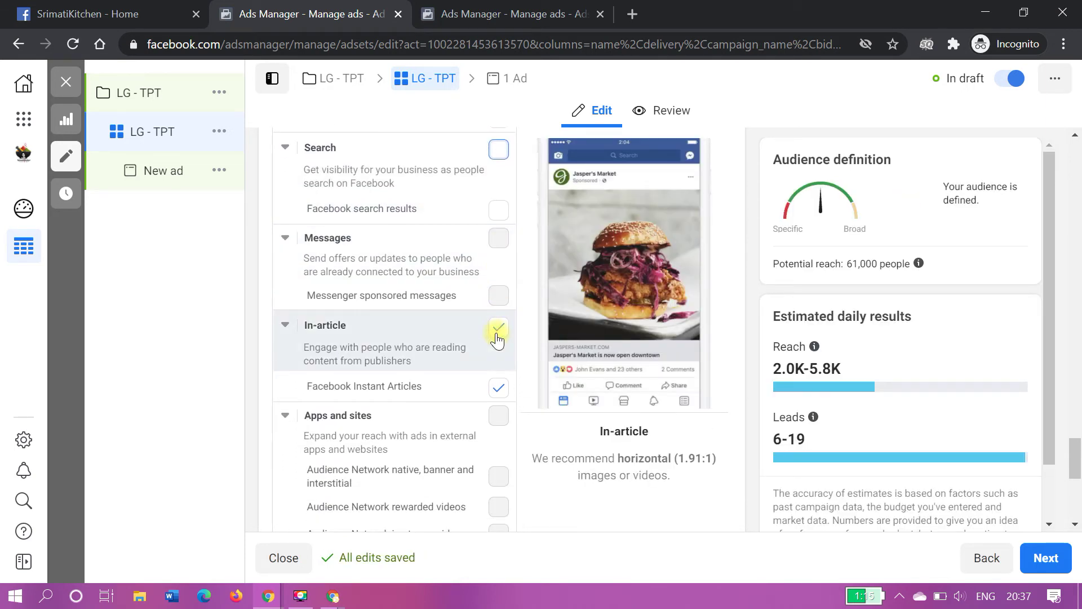
left_click(497, 334)
scroll(497, 336, "down", 2)
scroll(496, 333, "down", 4)
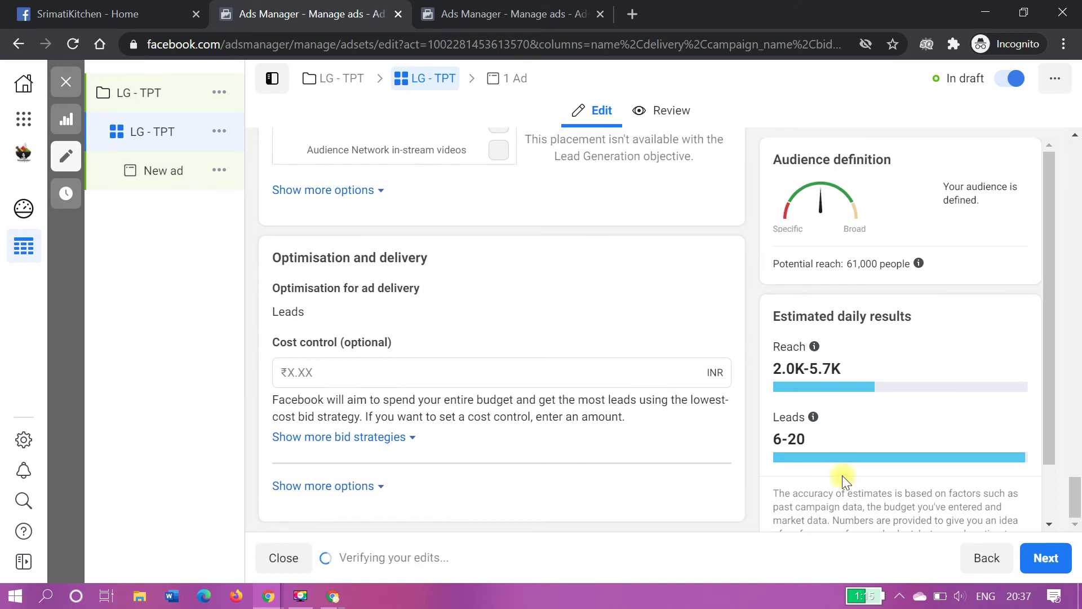
- Continue to the ad level and rename the new ad as LG - TPT
left_click(1051, 557)
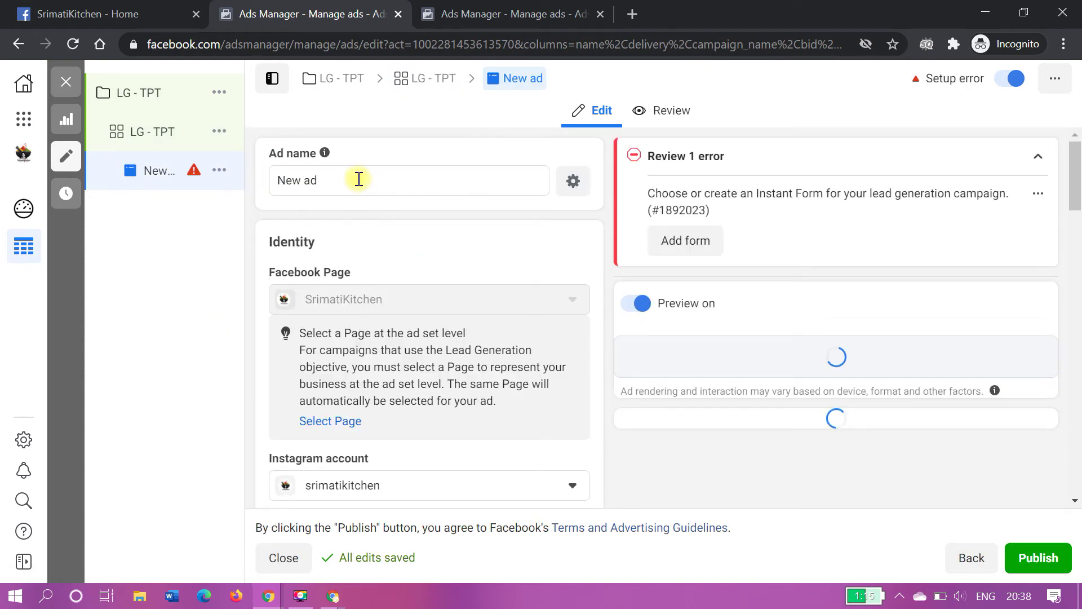
double_click(358, 179)
key("ctrl+a")
type("L")
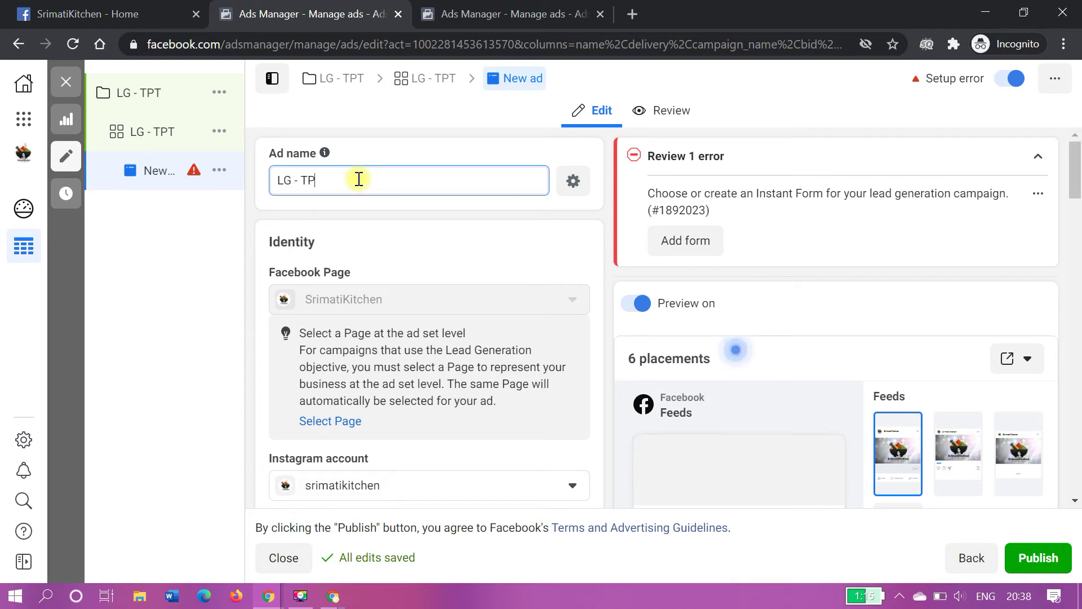
- Check which Instagram account is chosen for the ad's identity and leave the selection as it is
scroll(357, 178, "down", 2)
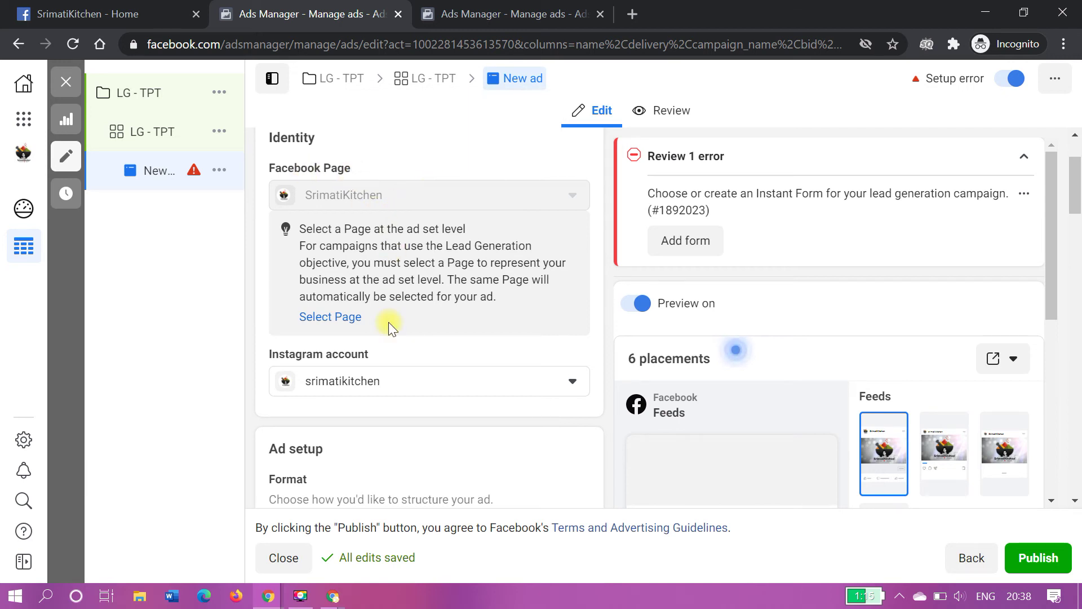
scroll(388, 322, "down", 1)
left_click(357, 312)
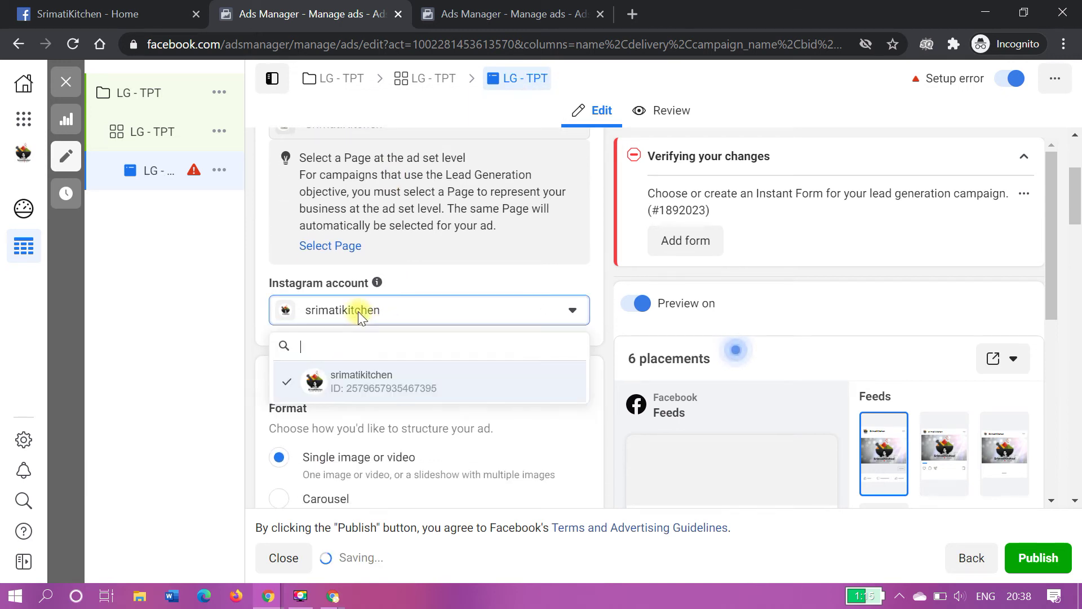
left_click(357, 311)
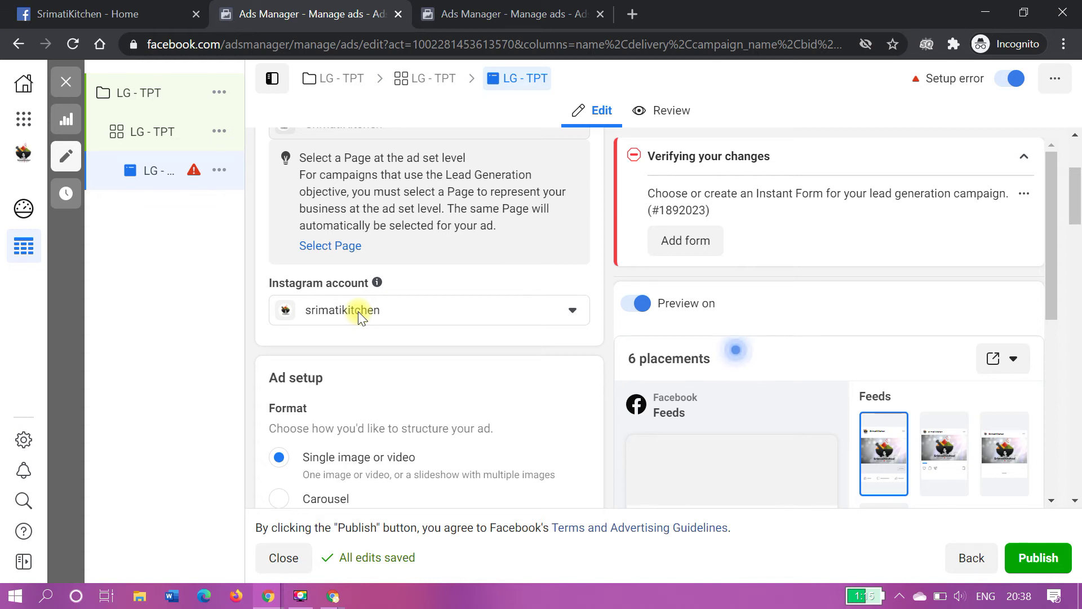
left_click(348, 308)
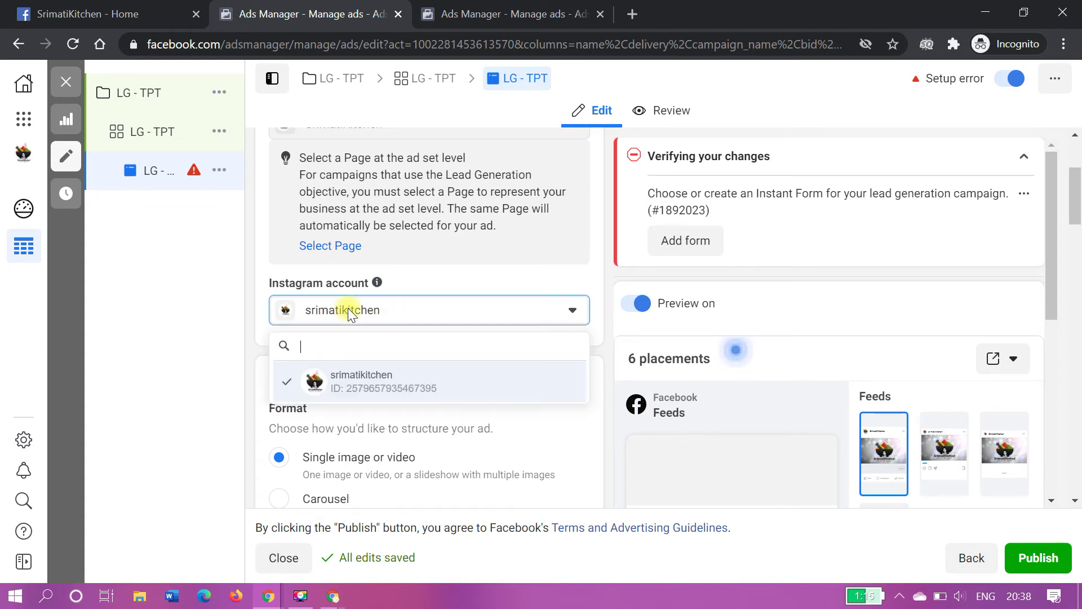
left_click(347, 308)
- Review the ad format options and try to change the image in the ad creative
scroll(390, 353, "down", 3)
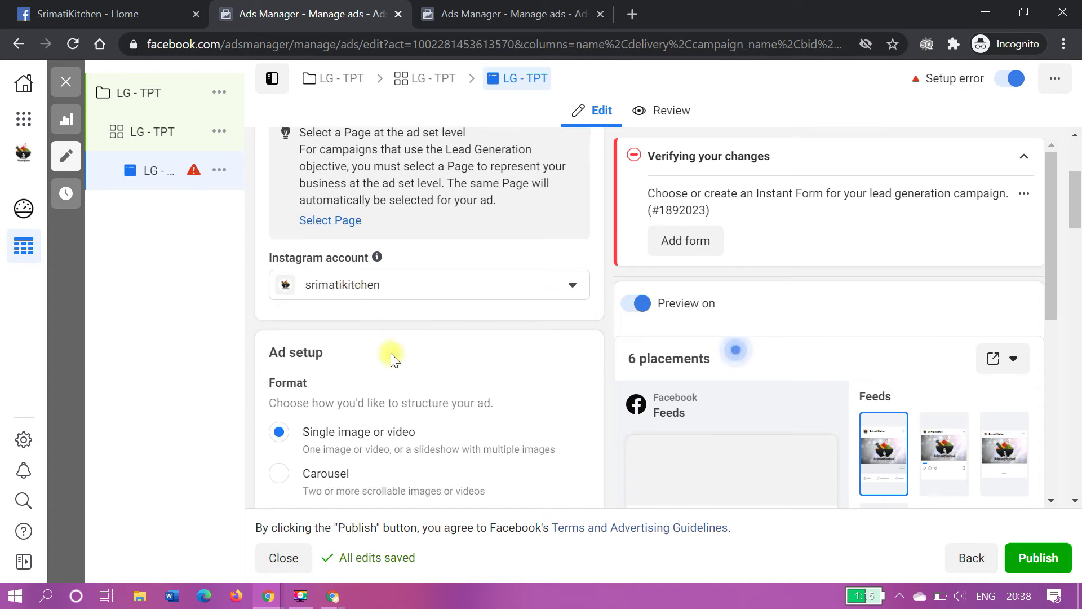
scroll(390, 353, "down", 1)
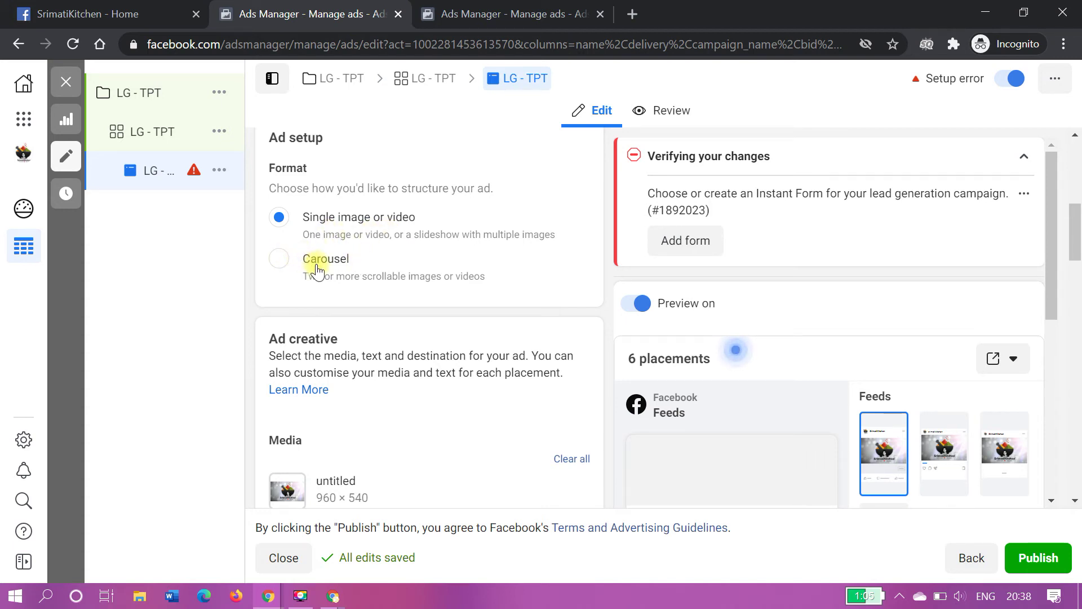
scroll(316, 269, "down", 1)
scroll(316, 263, "down", 3)
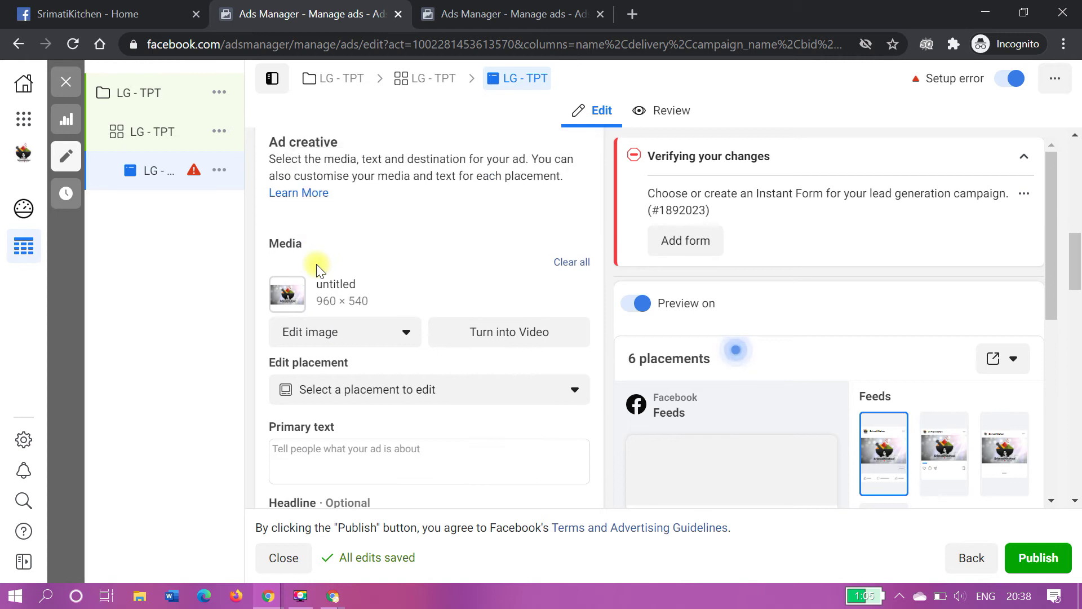
scroll(318, 265, "down", 1)
scroll(366, 307, "up", 1)
left_click(364, 333)
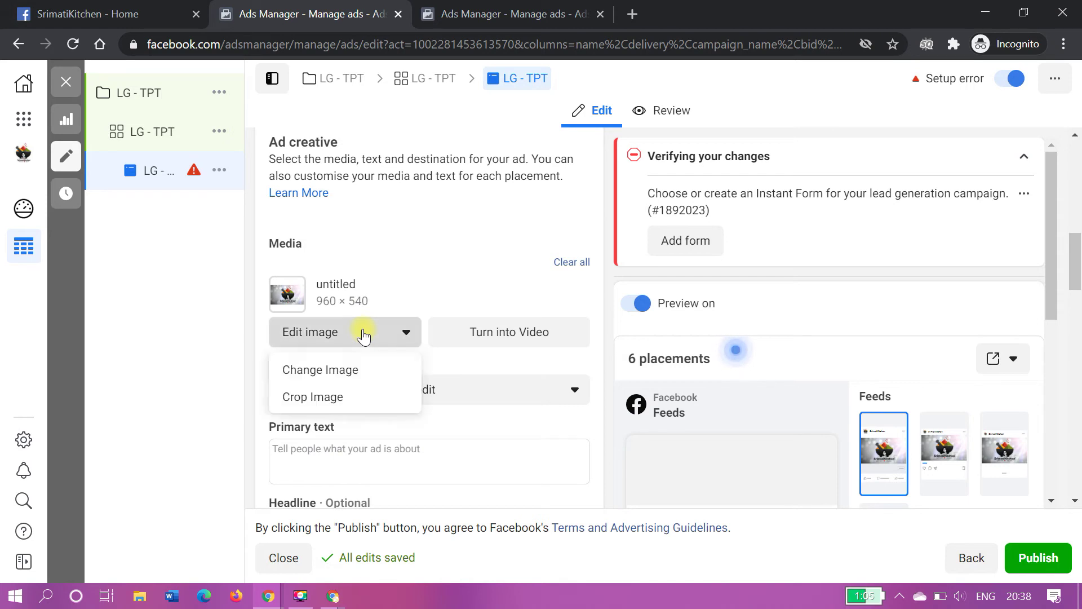
left_click(358, 370)
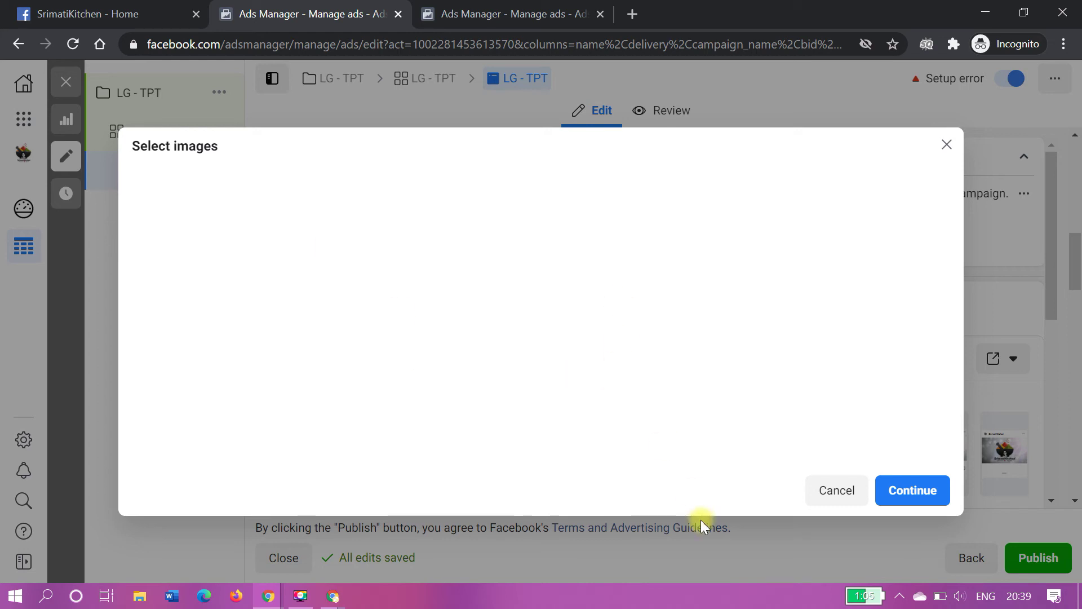
- Check the Wi-Fi connection, cancel the image selection, and retry changing the ad's image before cancelling again
left_click(899, 596)
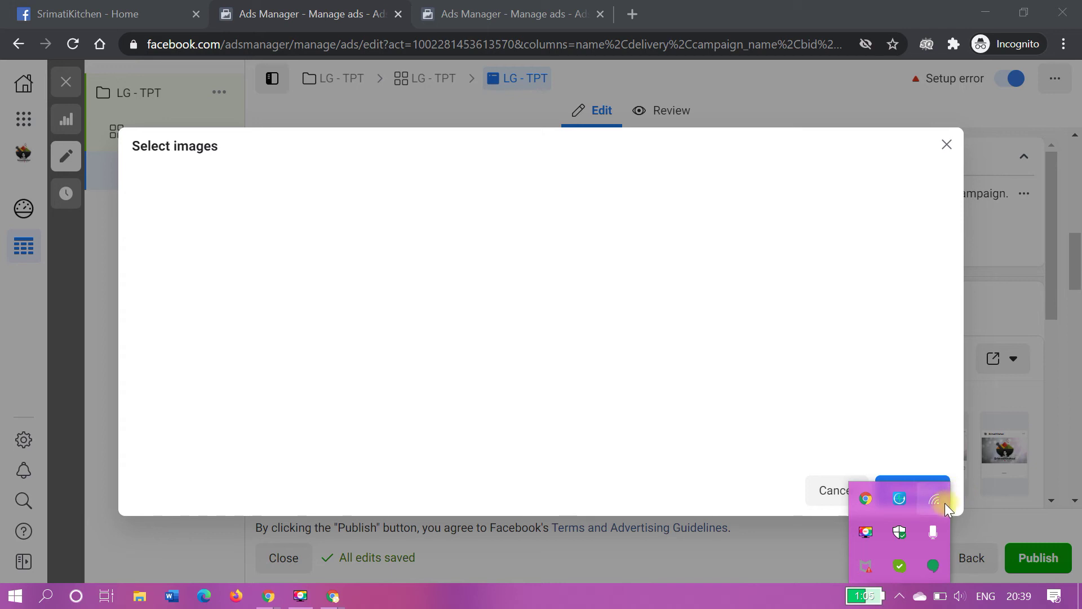
left_click(944, 502)
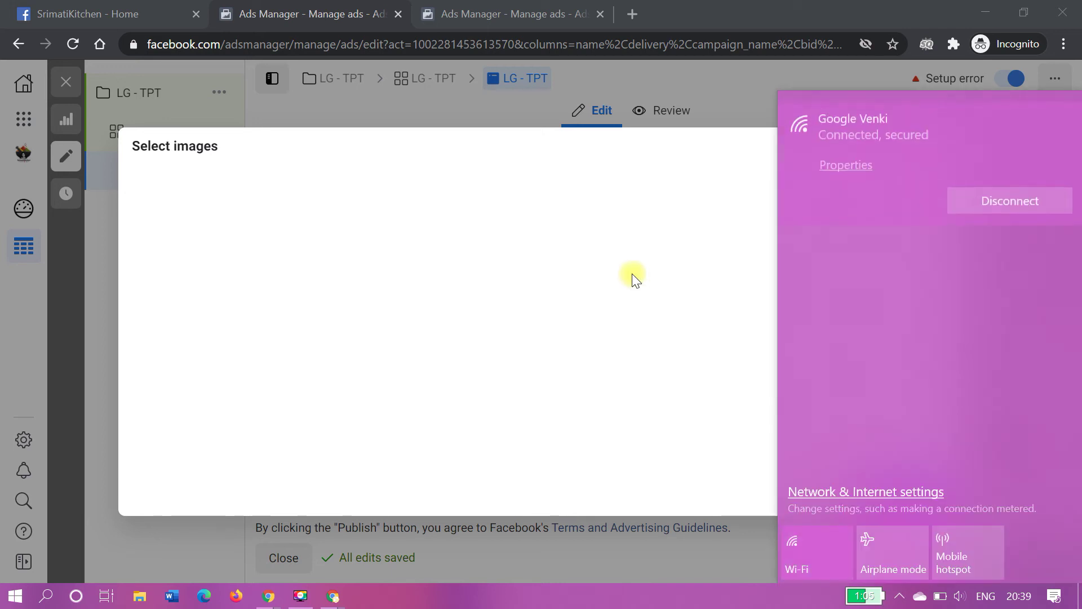
left_click(589, 261)
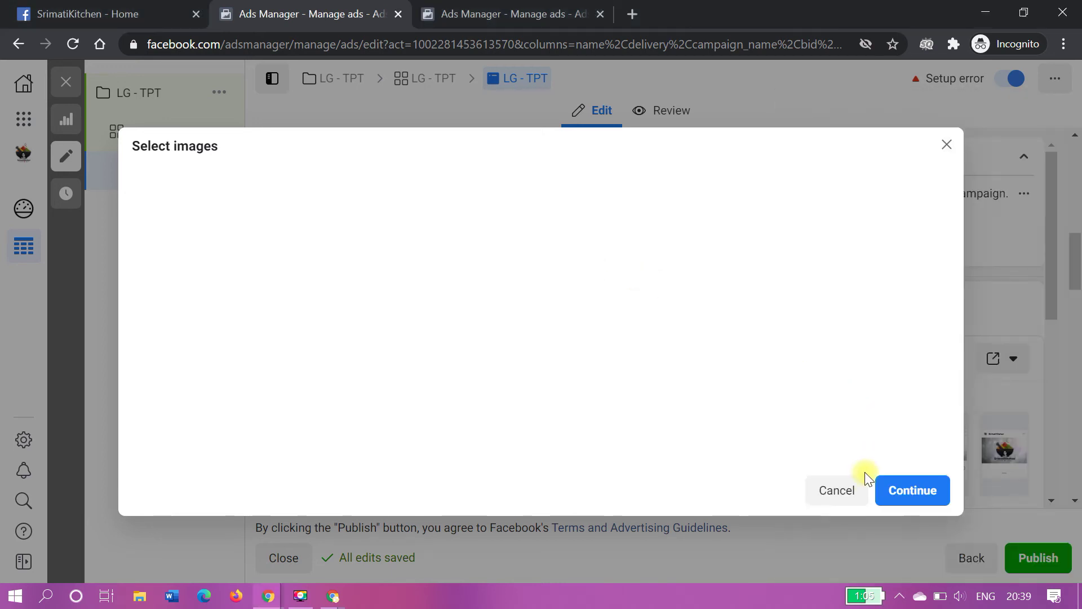
left_click(852, 488)
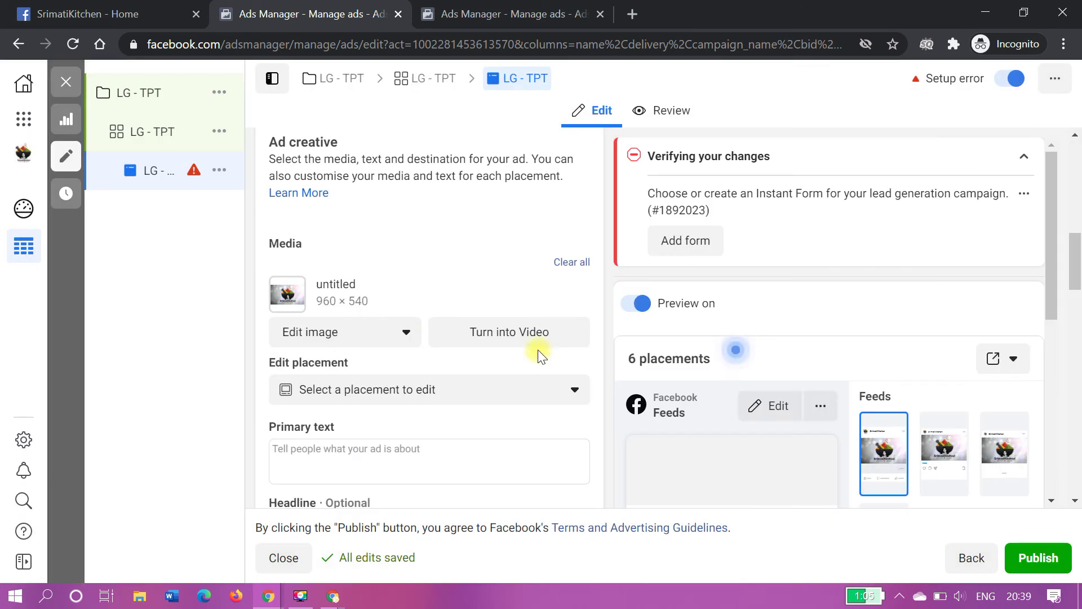
left_click(359, 328)
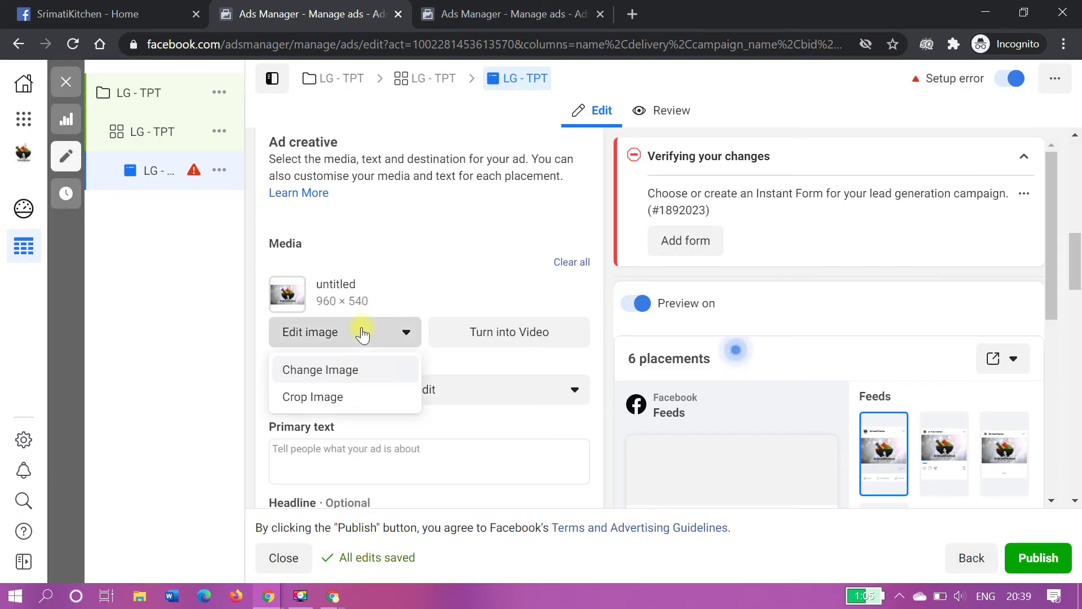
left_click(349, 372)
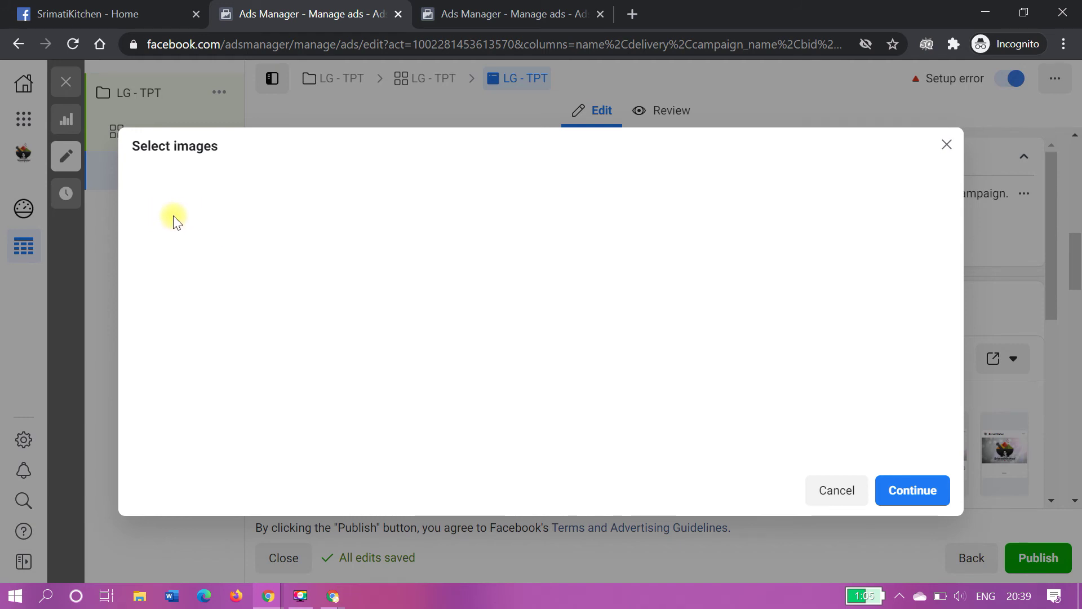
left_click(831, 504)
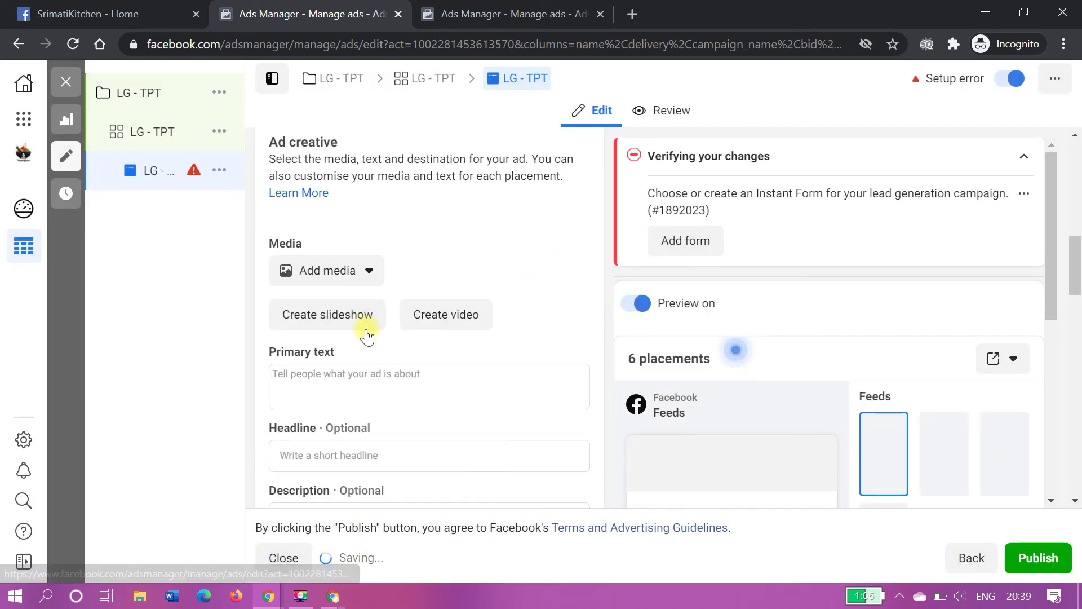
- Clear the ad's existing image and open the video selection for its media
left_click(336, 271)
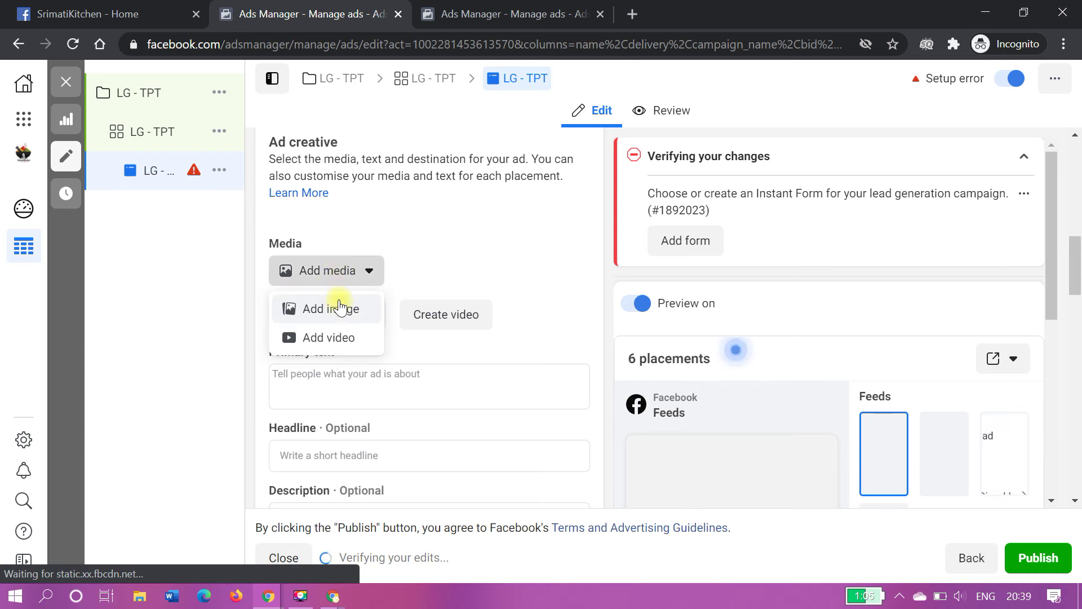
left_click(329, 337)
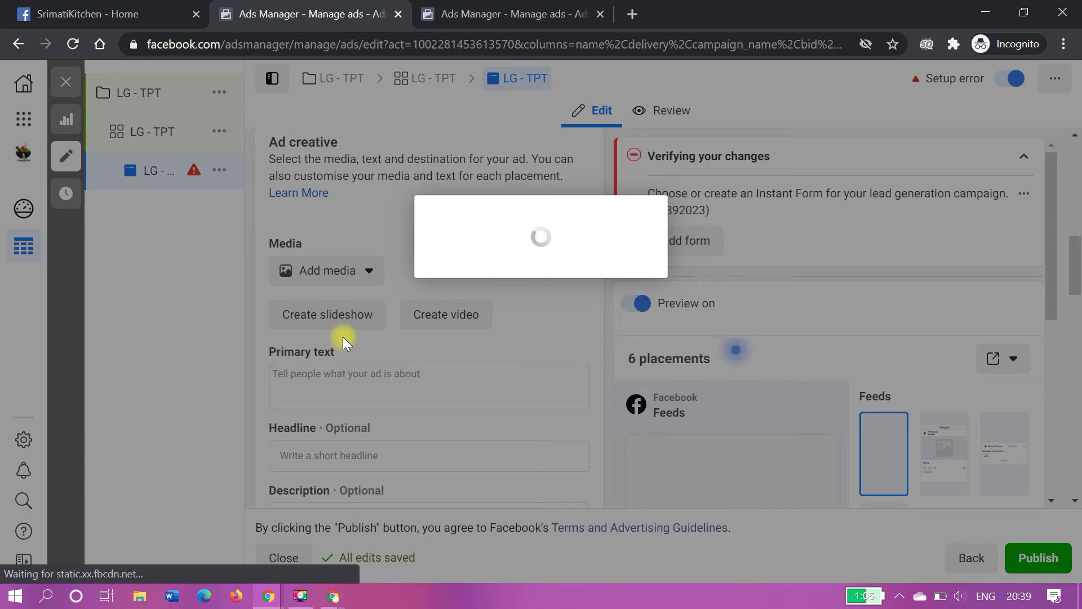
- Copy the Telugu primary text from the Srimatis LG Hyderabad ad into the primary text of the LG - TPT ad
left_click(446, 15)
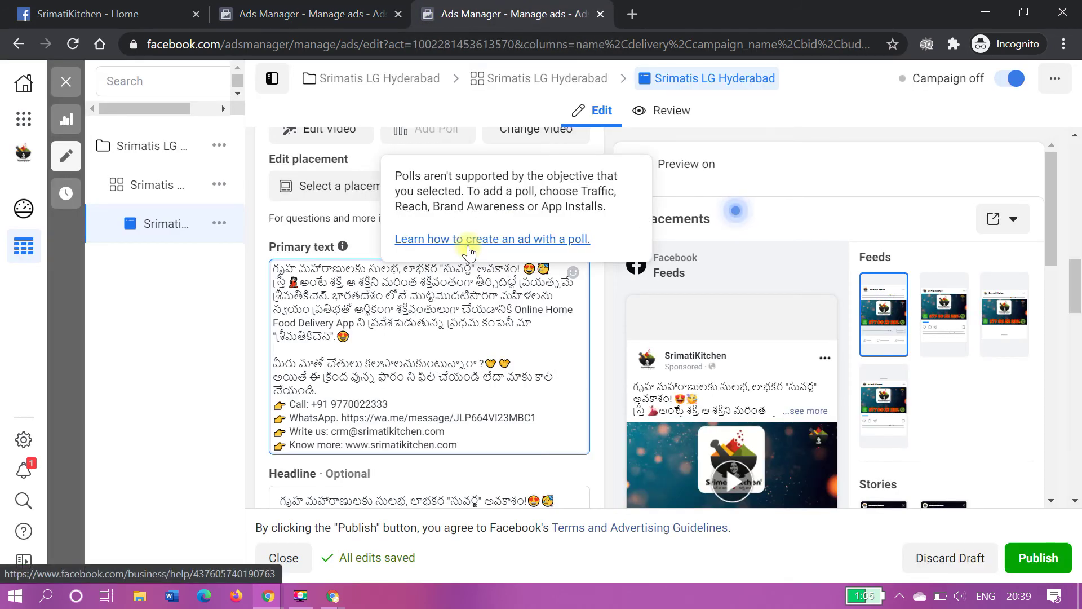
left_click_drag(275, 267, 508, 440)
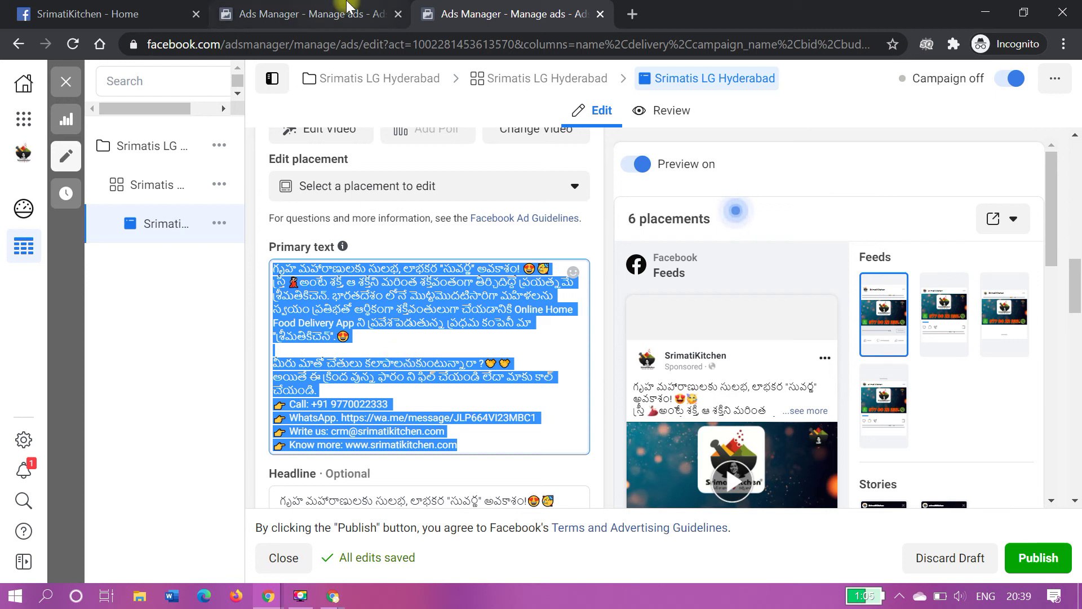
left_click(339, 14)
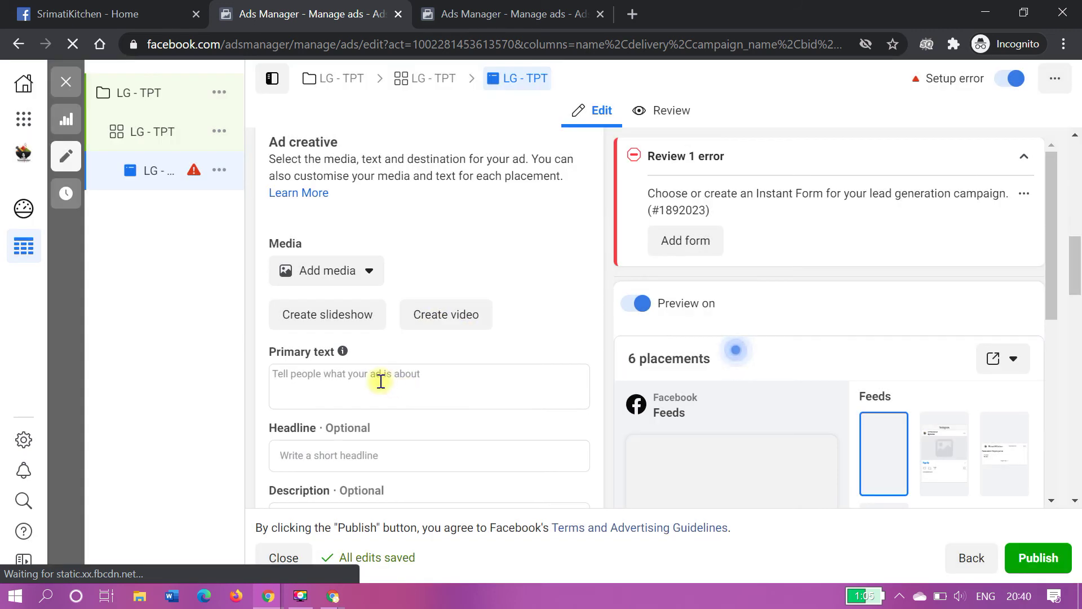
left_click(381, 381)
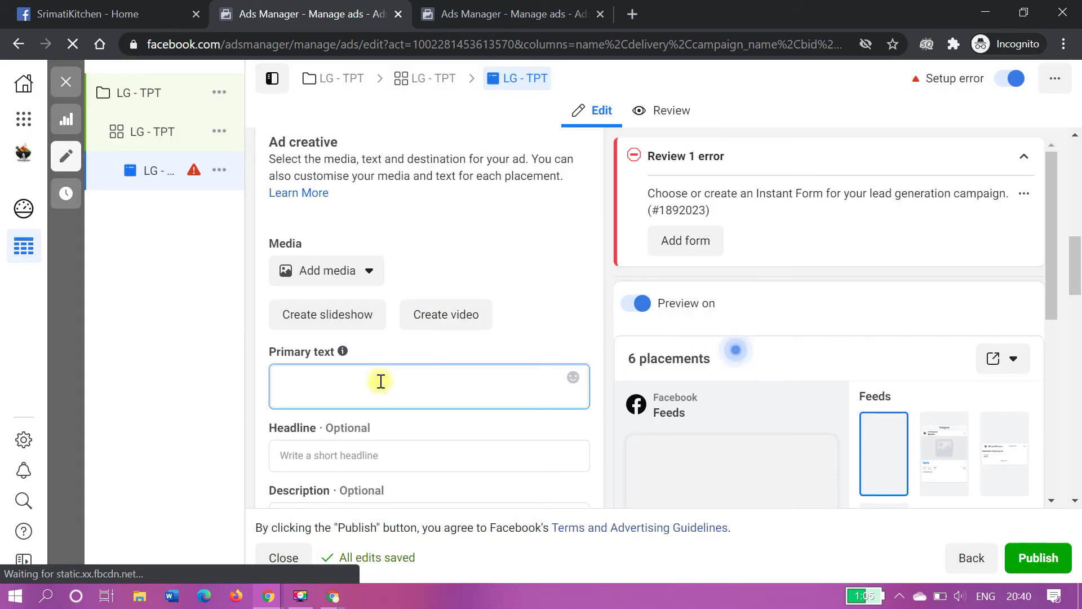
key("ctrl+v")
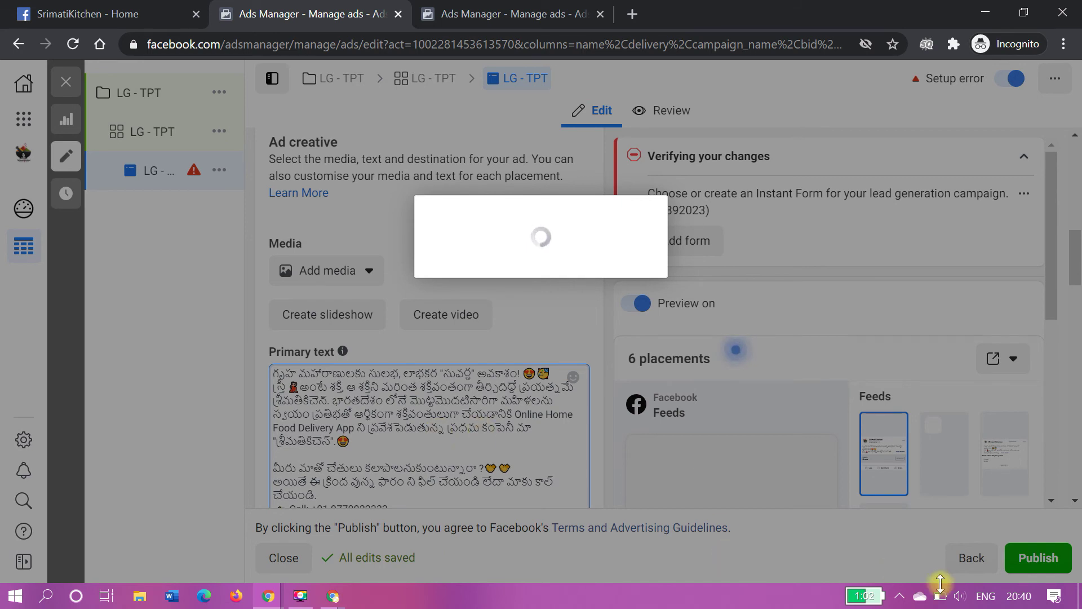
key("XF86MonBrightnessDown")
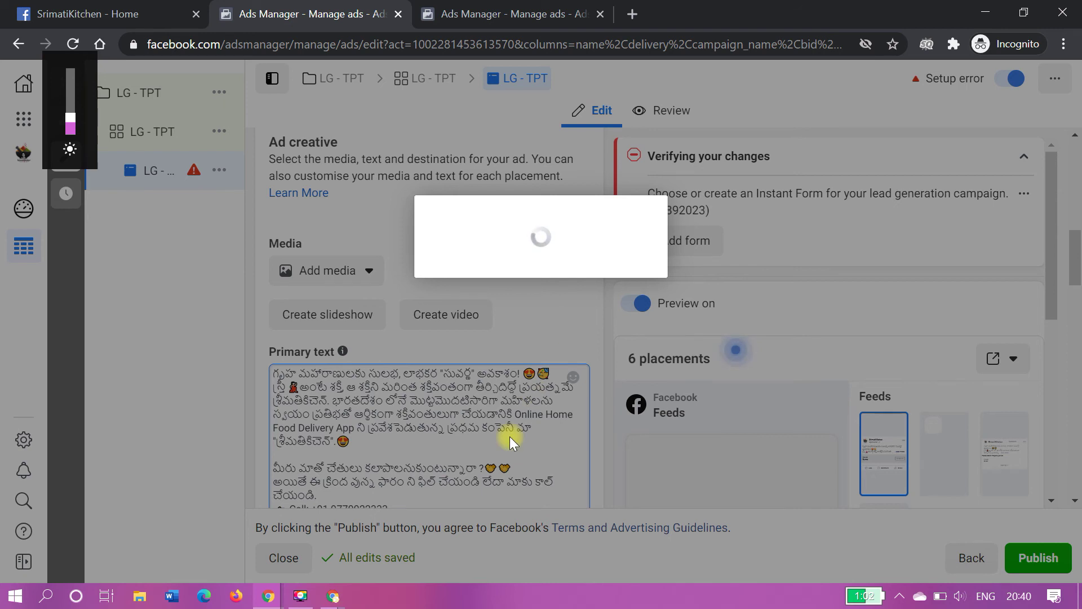
scroll(511, 433, "down", 2)
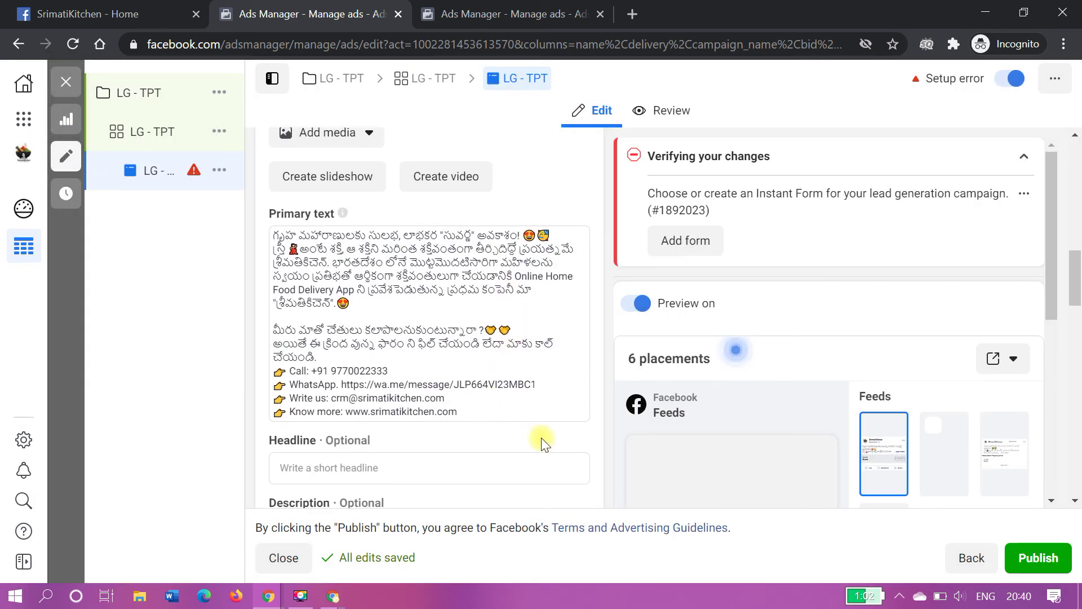
- Expand the full primary text in the Facebook Feeds preview of the LG - TPT ad and read through it
scroll(789, 414, "down", 2)
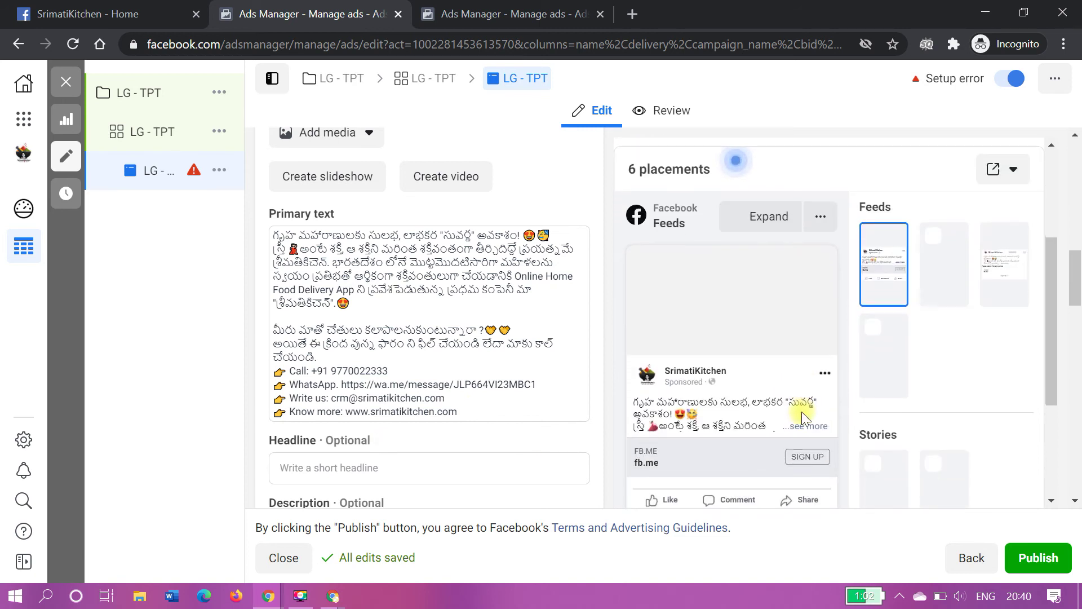
scroll(801, 412, "down", 2)
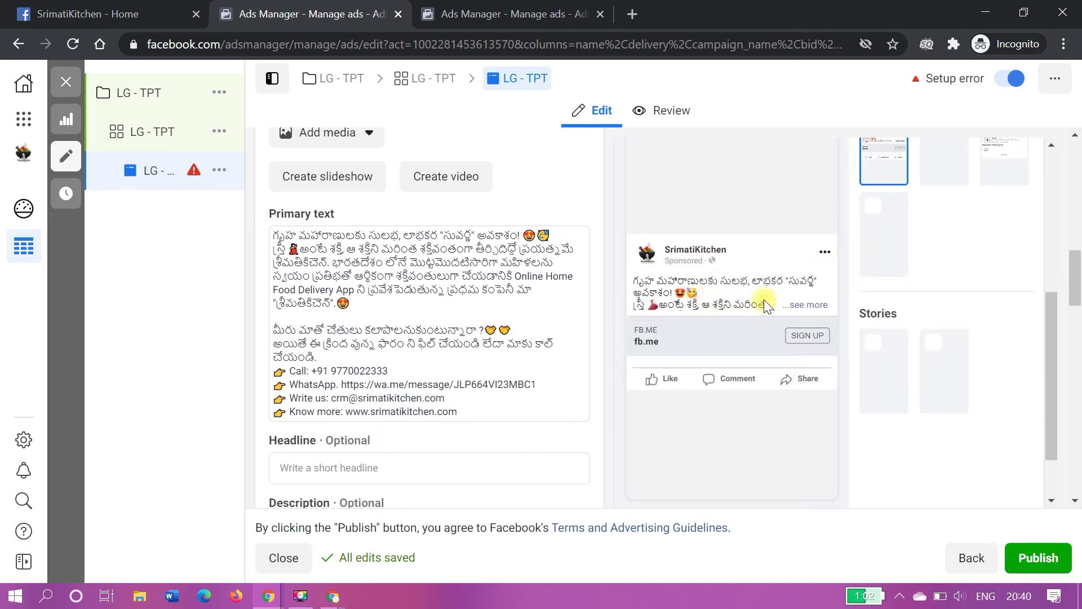
left_click(816, 305)
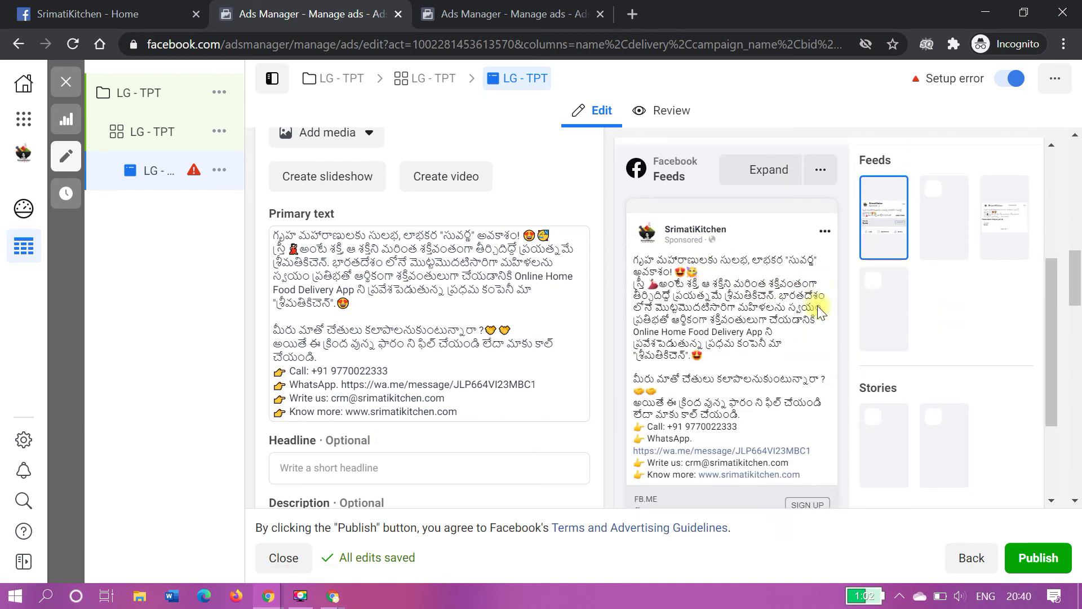
scroll(817, 306, "down", 1)
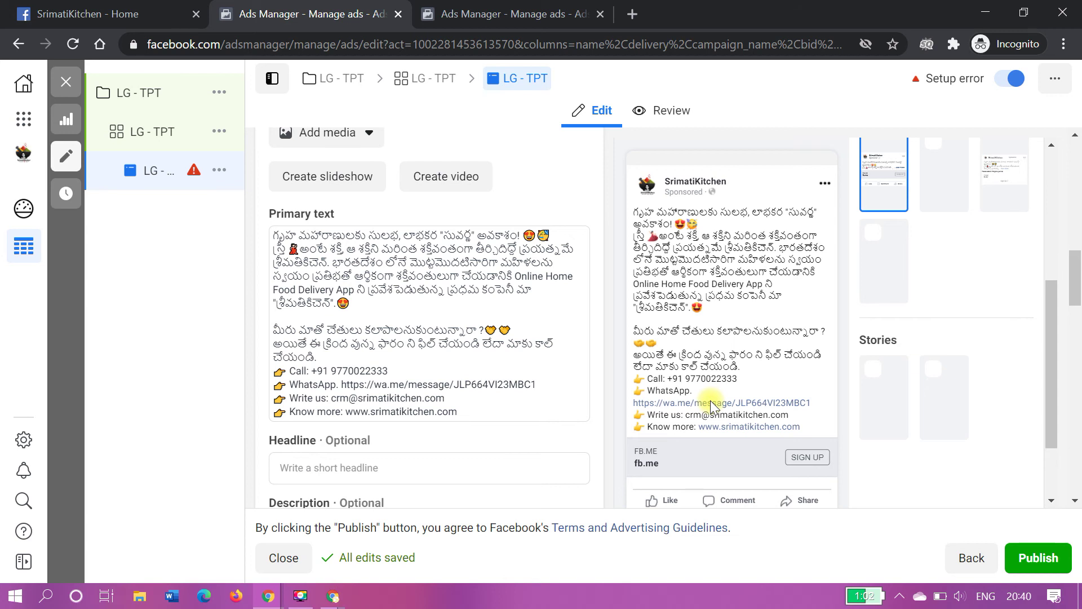
- Try to add a video to the media of the LG - TPT ad
scroll(448, 313, "up", 2)
left_click(346, 234)
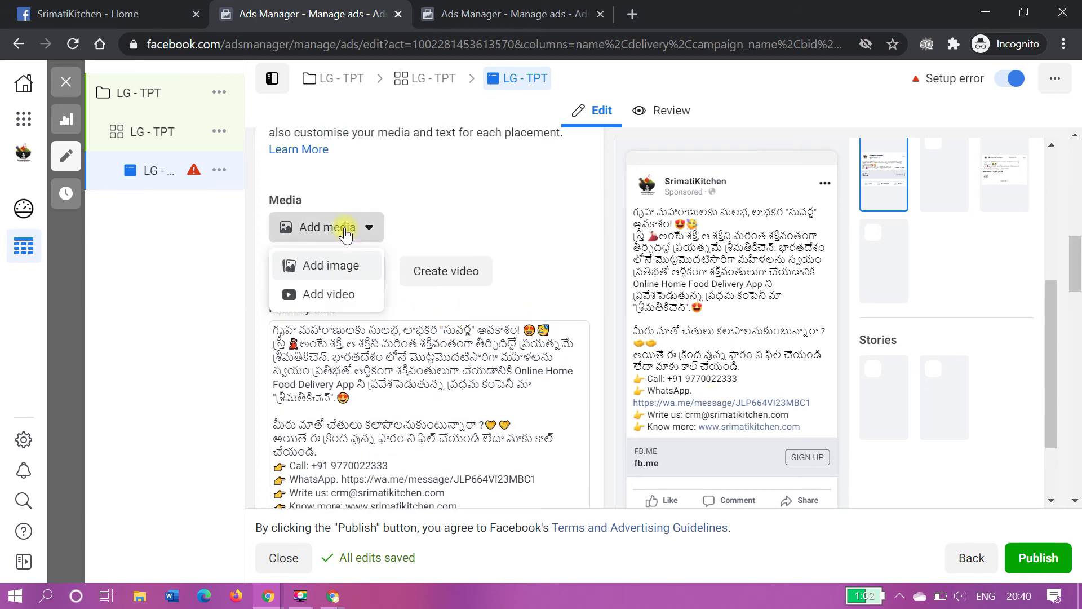
left_click(345, 291)
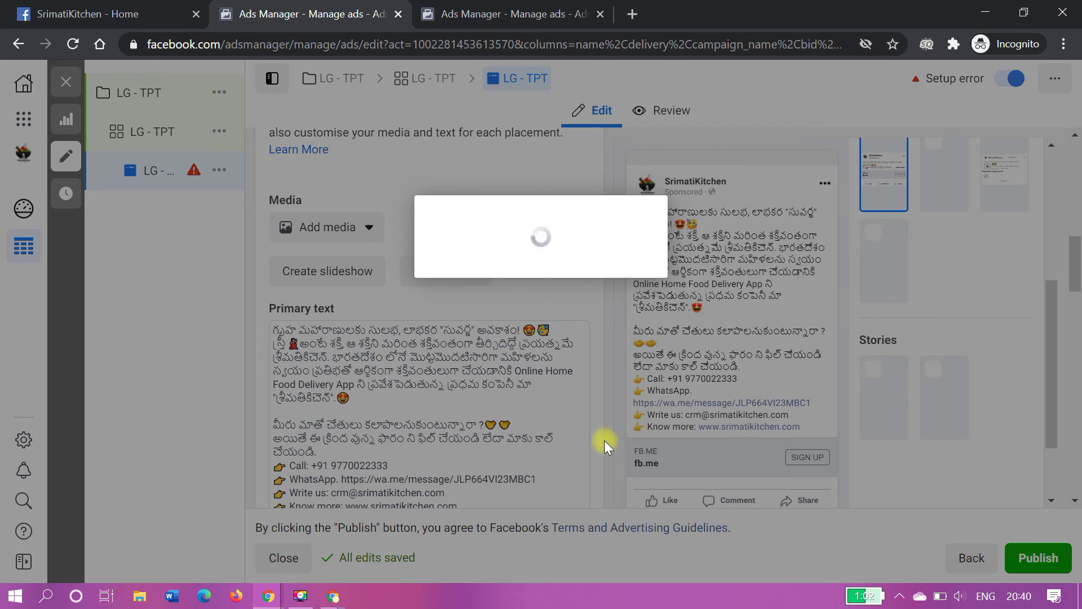
- Copy the Telugu headline from the Srimatis LG Hyderabad ad into the headline of the LG - TPT ad
scroll(604, 441, "down", 8)
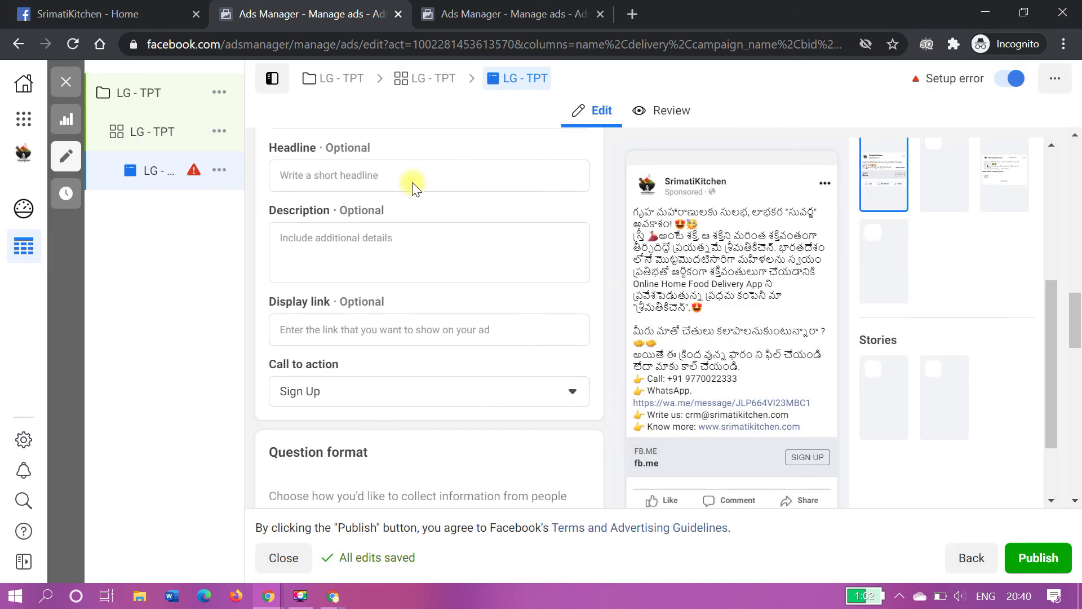
left_click(409, 175)
left_click(507, 14)
scroll(402, 312, "down", 4)
left_click(398, 305)
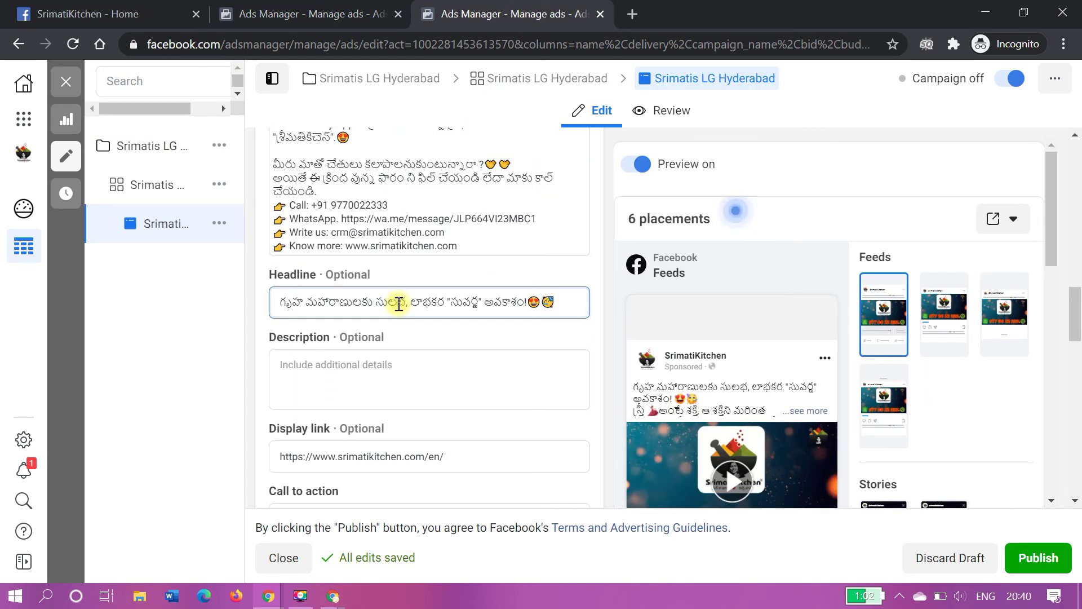
left_click(280, 303)
left_click_drag(386, 309, 536, 320)
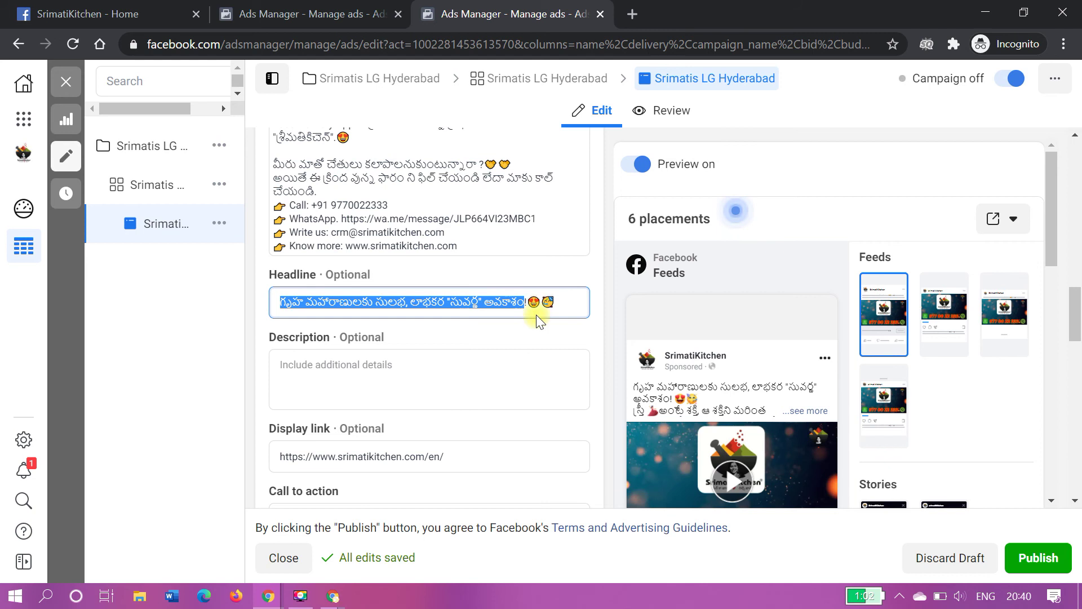
key("ctrl+shift+Tab")
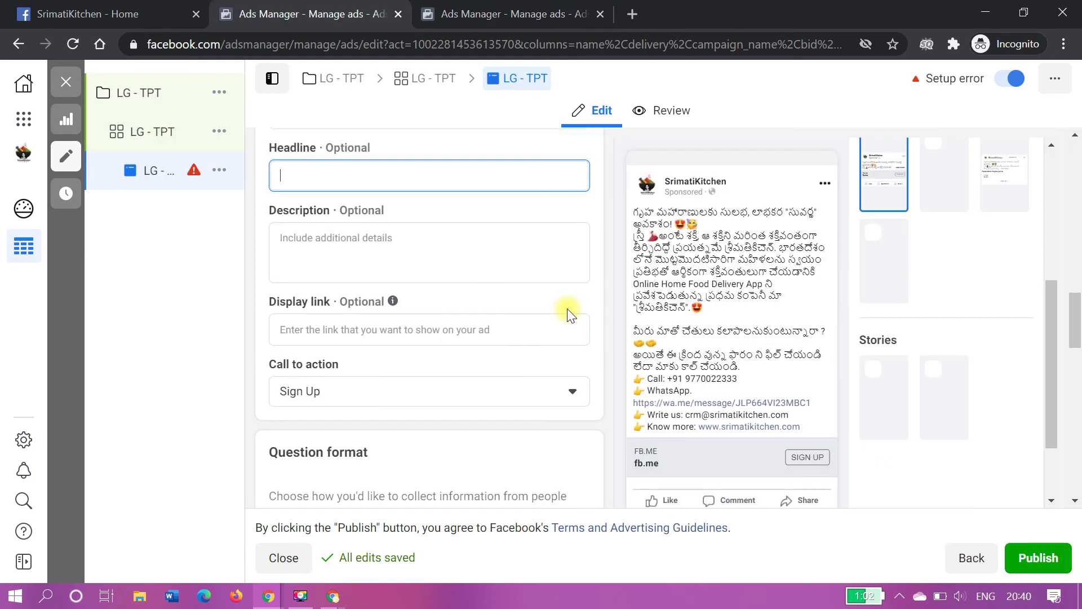
left_click(416, 175)
type("గృహ మహారాణులకు సులభ, లాభకర \"సువర్ణ\" అవకాశం!😍🥰")
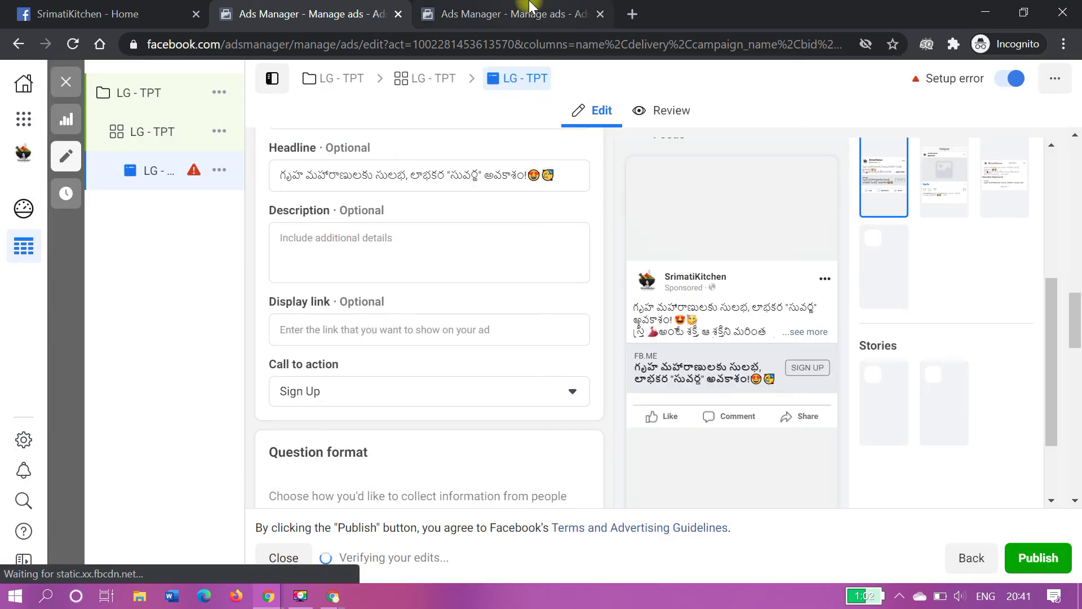
left_click(515, 10)
scroll(452, 372, "down", 2)
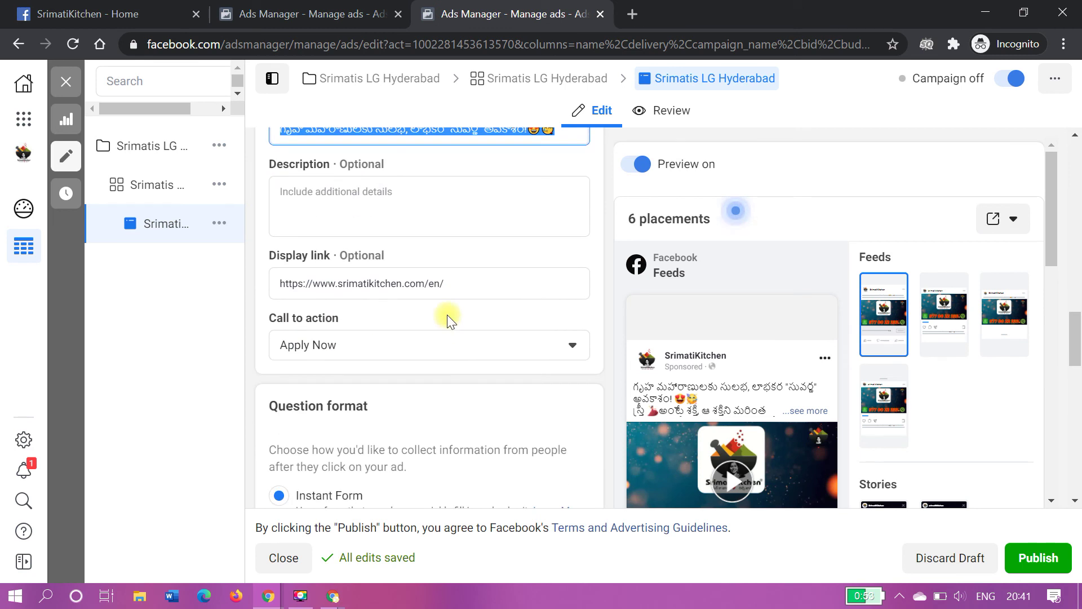
left_click(447, 284)
key("ctrl+a")
key("ctrl+c")
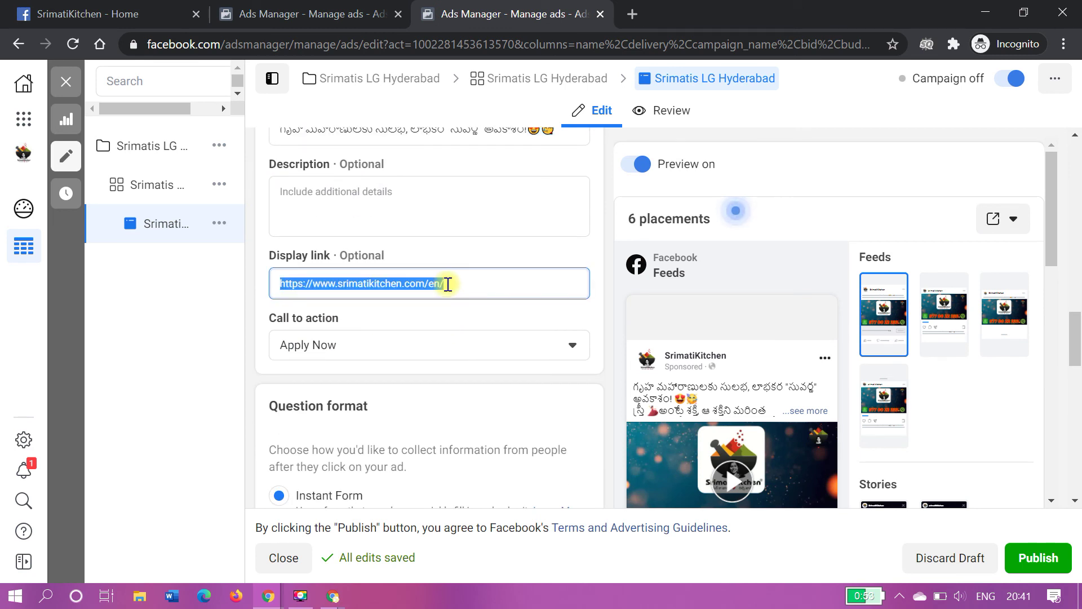
left_click(310, 13)
left_click(303, 330)
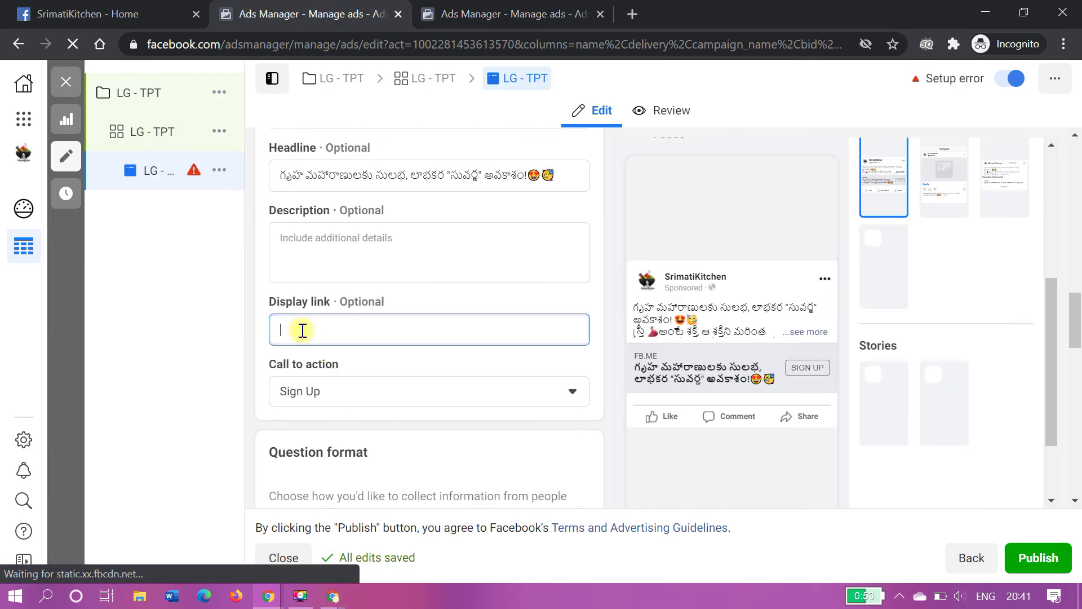
key("ctrl+v")
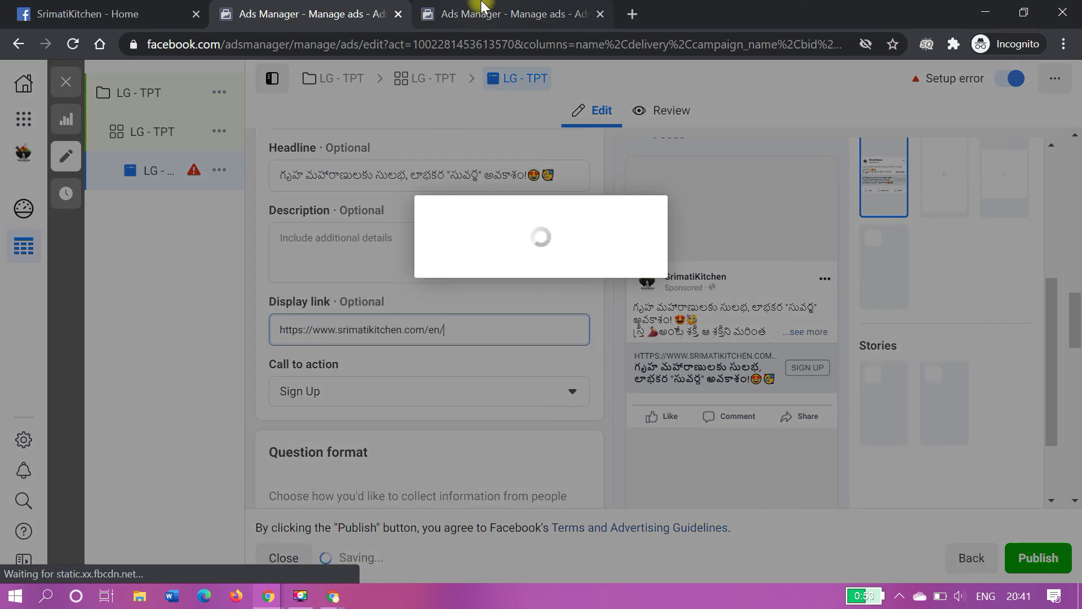
- Check the call to action in the Srimatis LG Hyderabad ad and set the LG - TPT ad's call to action to Apply Now
left_click(482, 5)
scroll(506, 204, "down", 1)
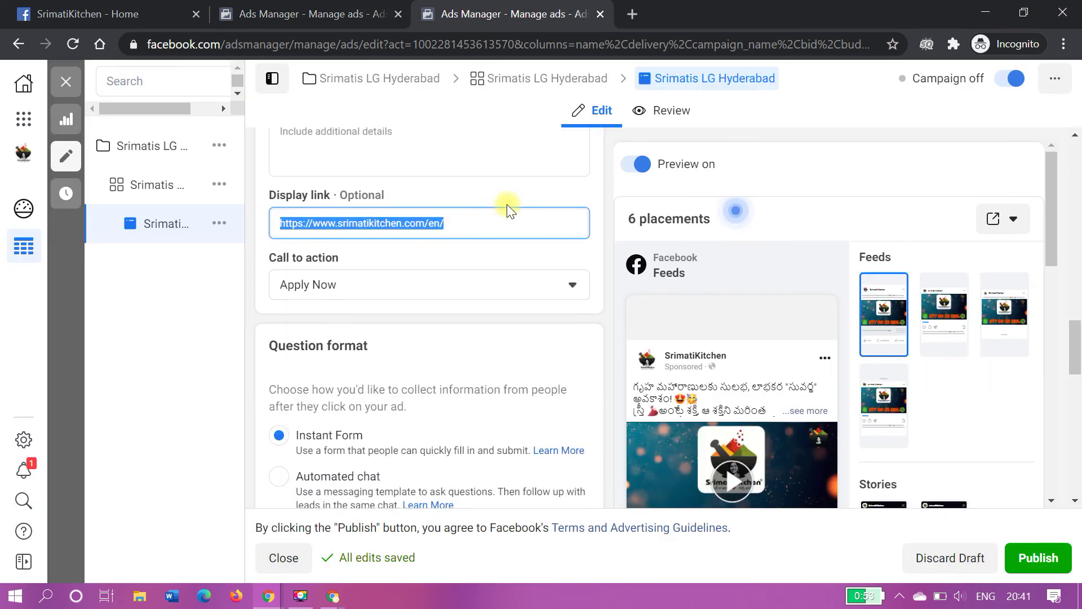
left_click(327, 7)
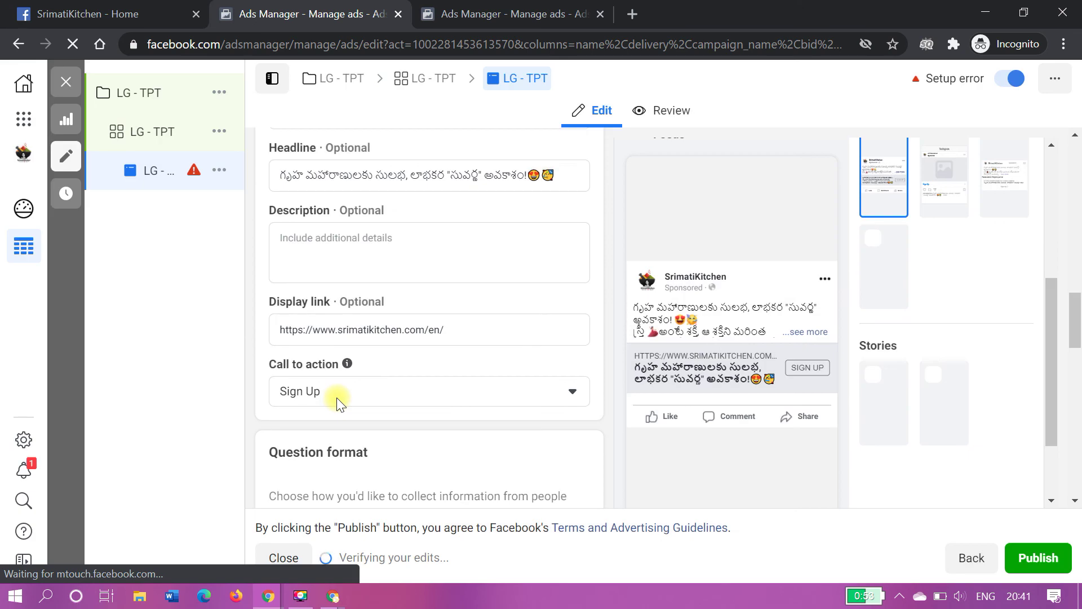
left_click(381, 391)
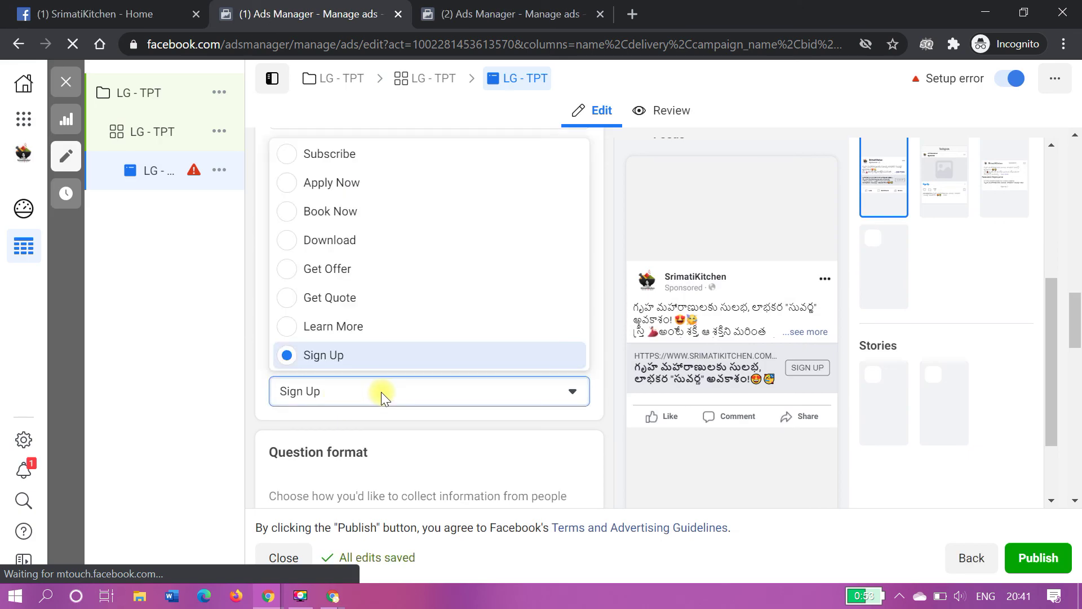
left_click(332, 192)
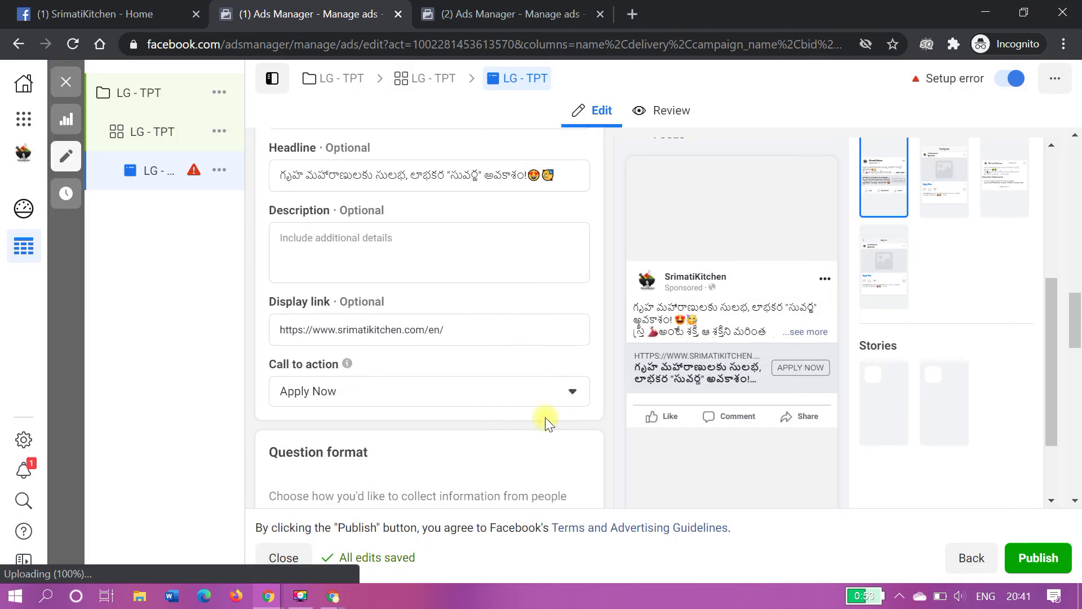
scroll(546, 417, "up", 9)
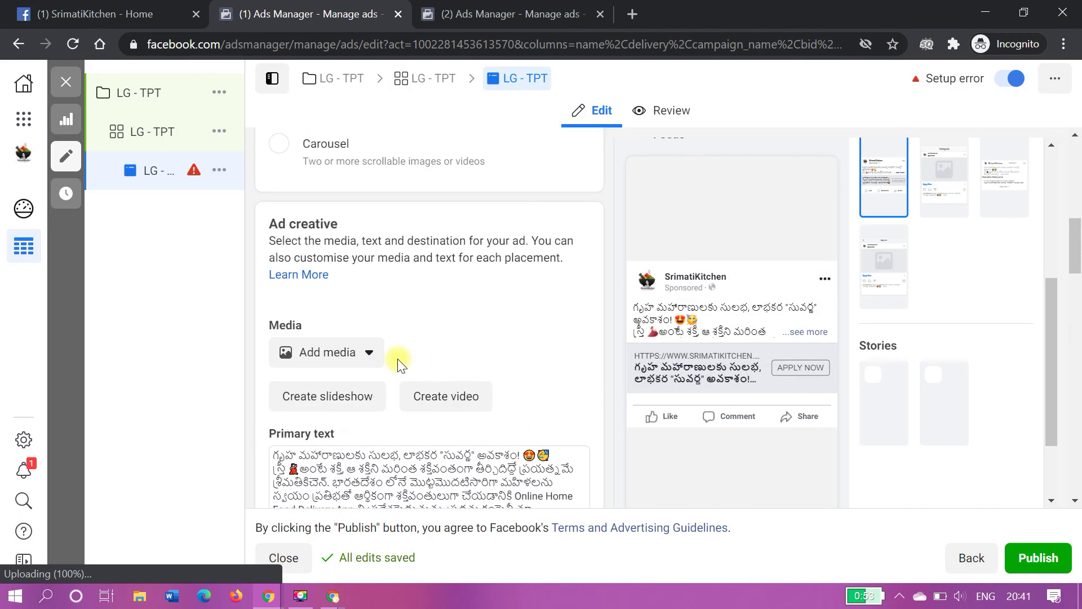
left_click(336, 353)
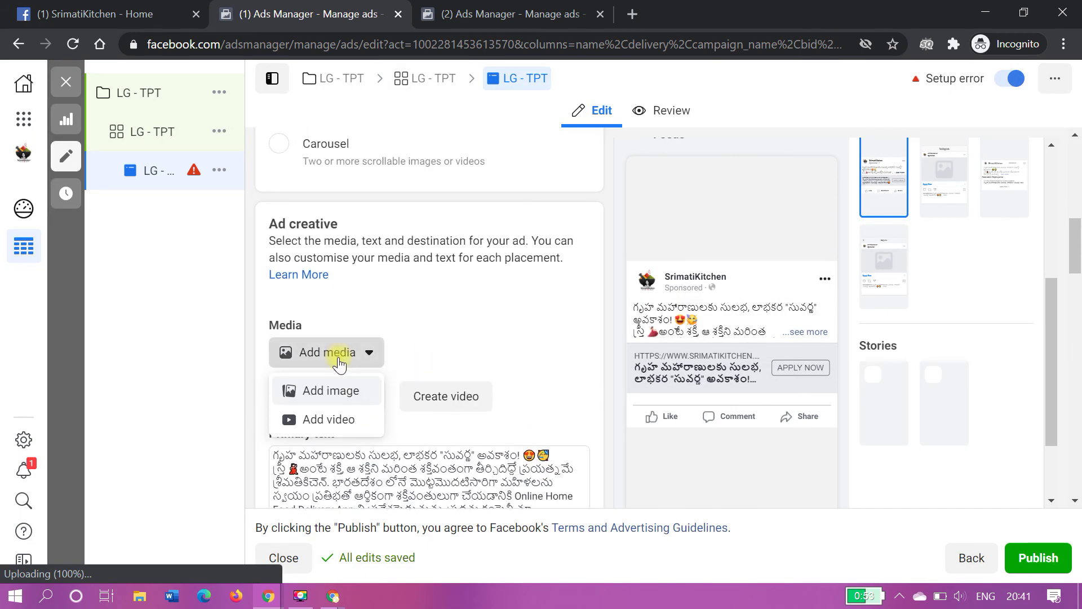
left_click(345, 390)
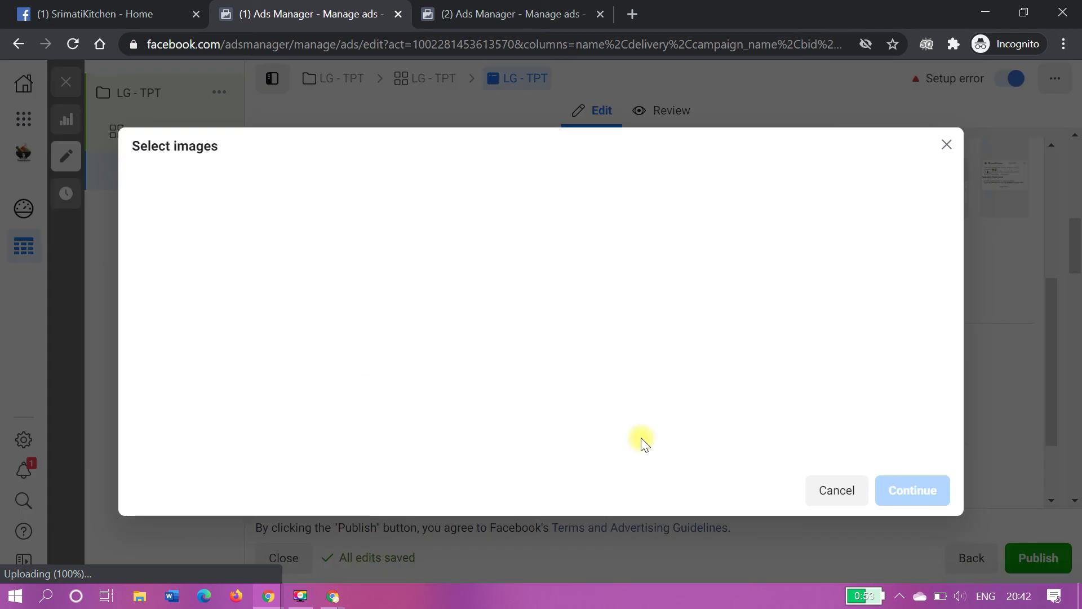
left_click(836, 491)
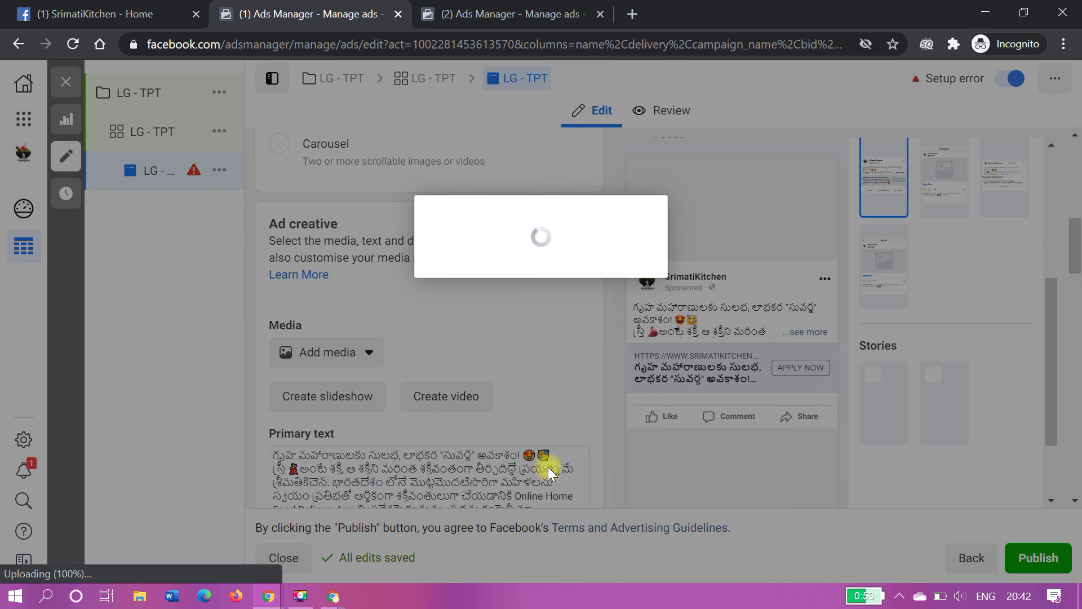
- Choose the Srimati Kitchen Tirupati Leads form as the instant form for the LG - TPT ad
scroll(610, 454, "down", 9)
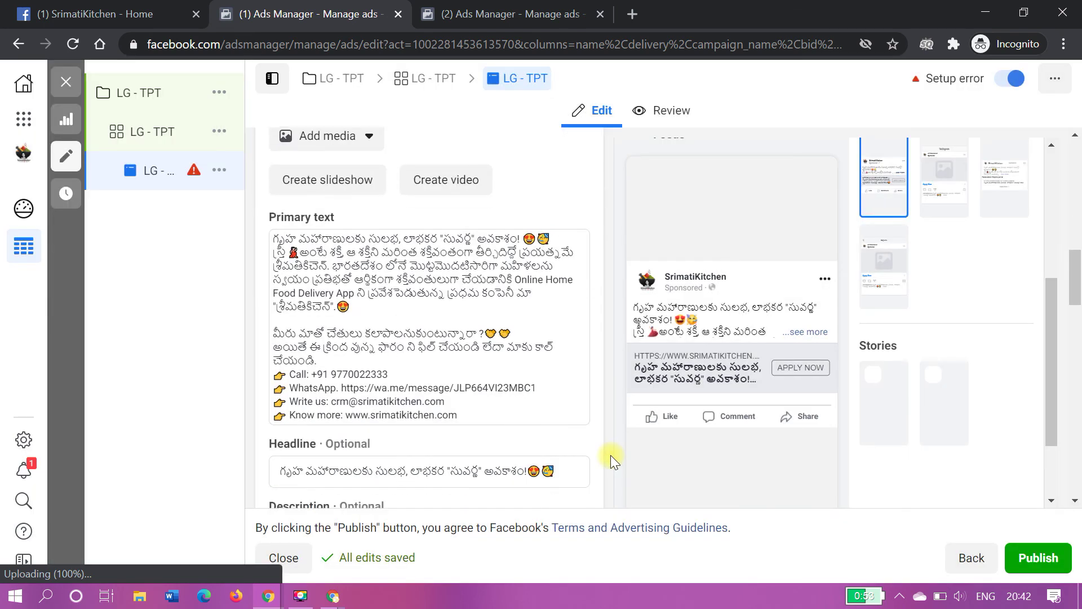
scroll(610, 455, "down", 4)
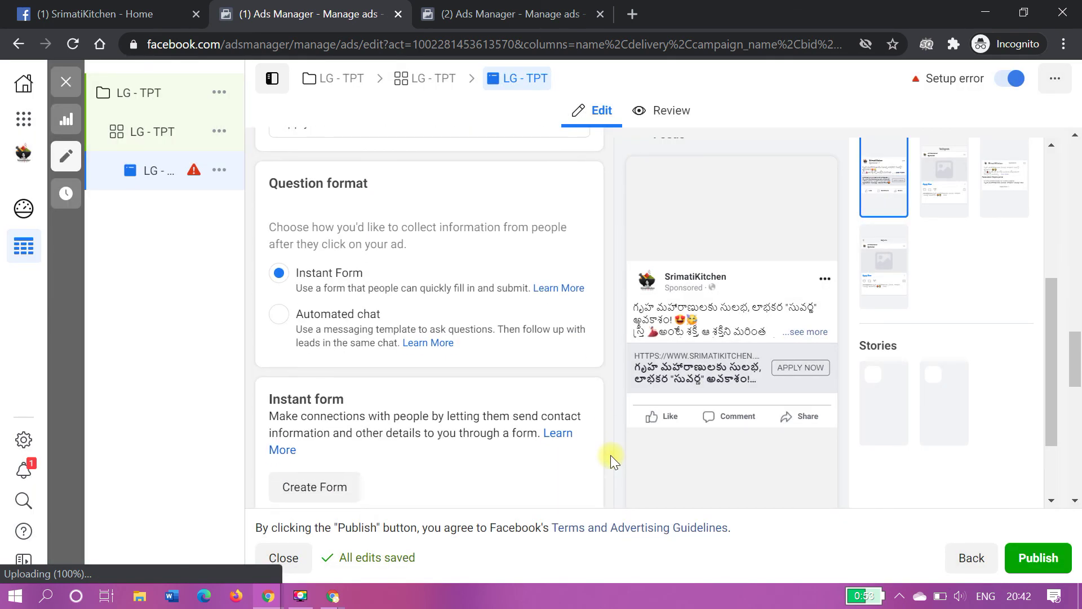
scroll(411, 322, "down", 2)
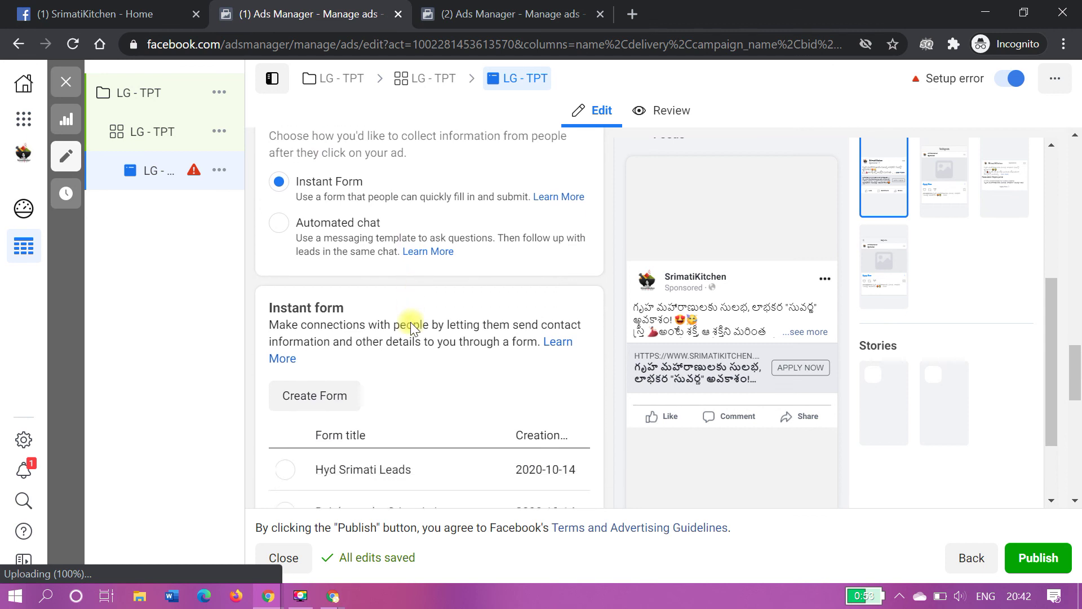
scroll(410, 322, "down", 3)
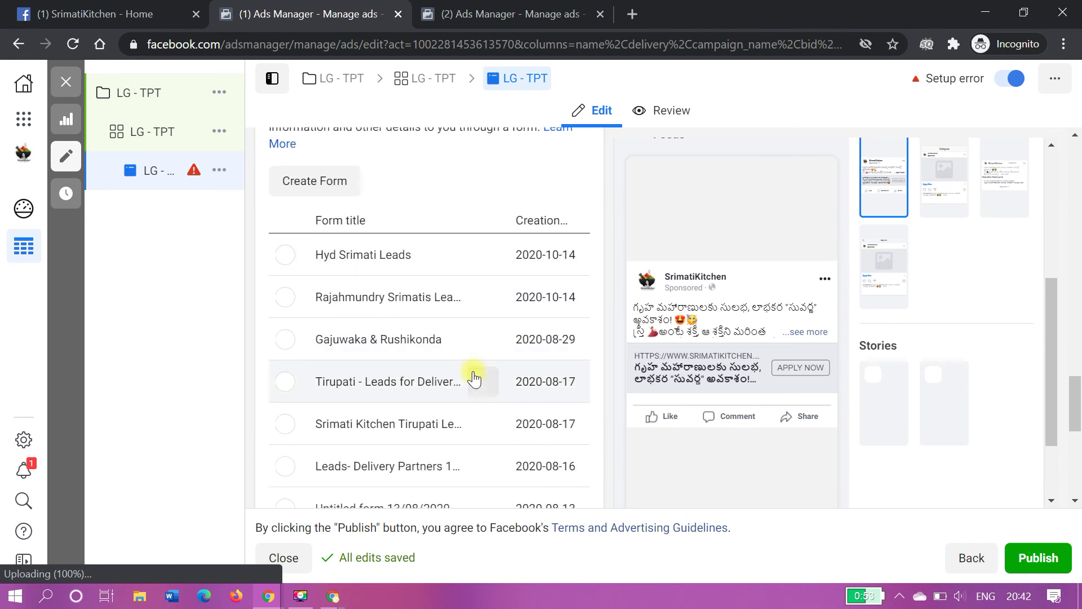
scroll(430, 358, "down", 2)
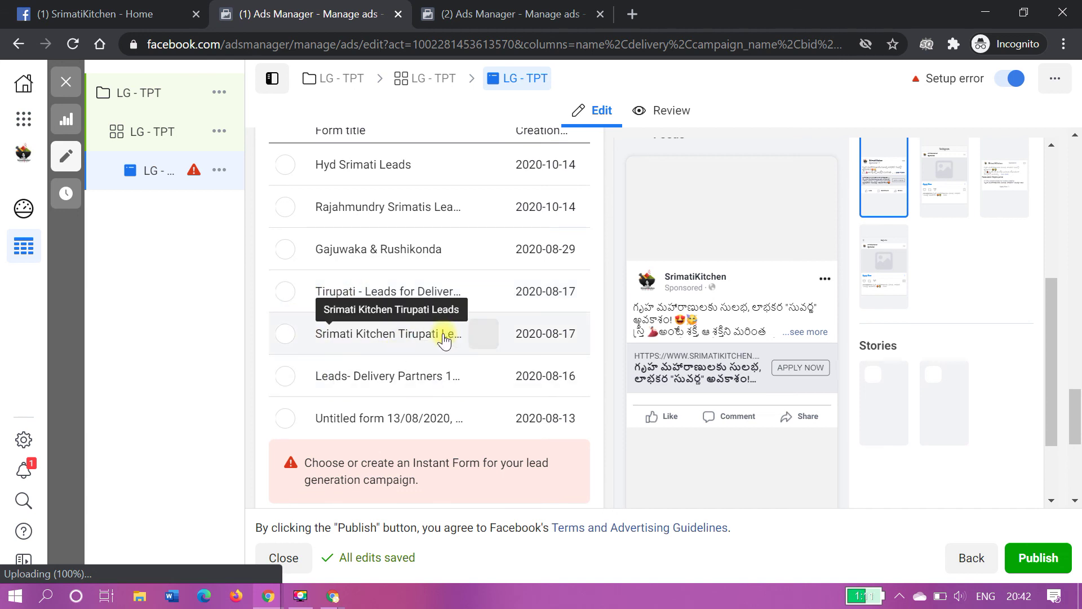
left_click(284, 334)
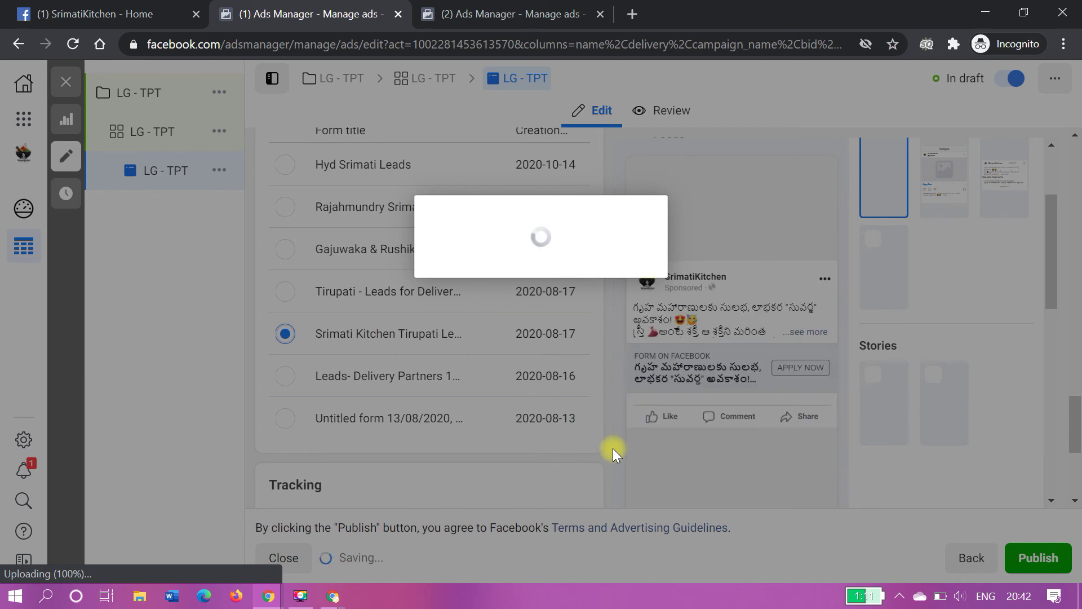
- Open the video selection for the ad creative's media after looking over the remaining ad settings
scroll(613, 448, "down", 5)
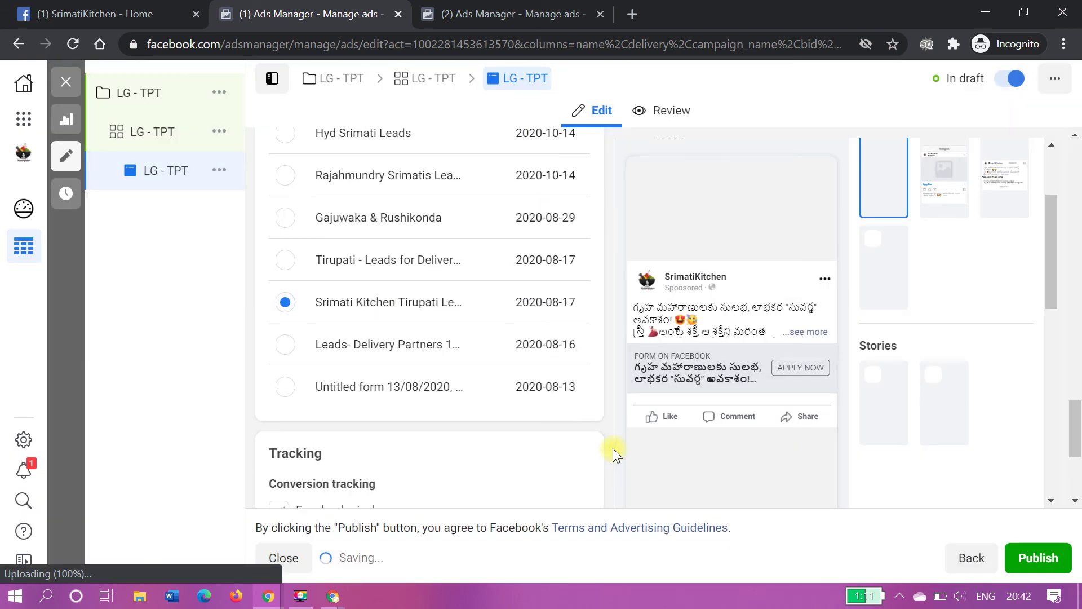
scroll(613, 448, "up", 10)
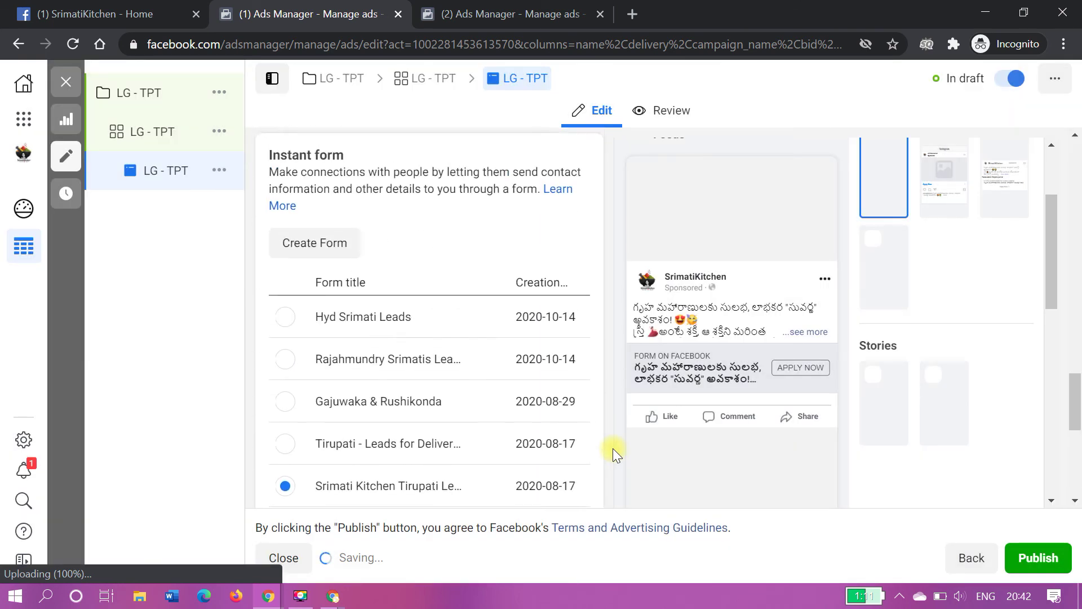
scroll(613, 448, "up", 8)
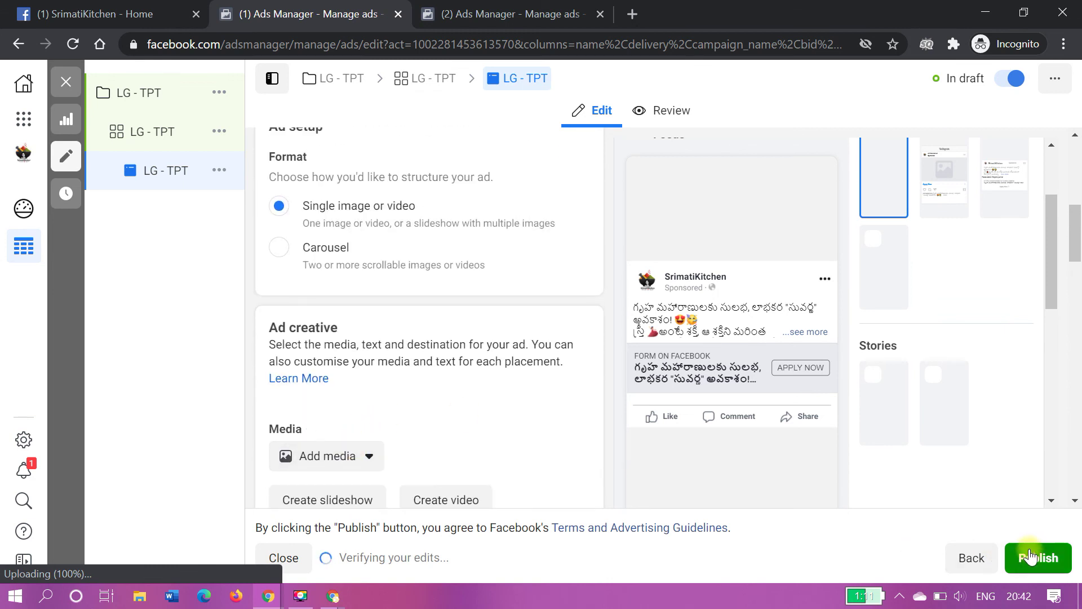
left_click(331, 459)
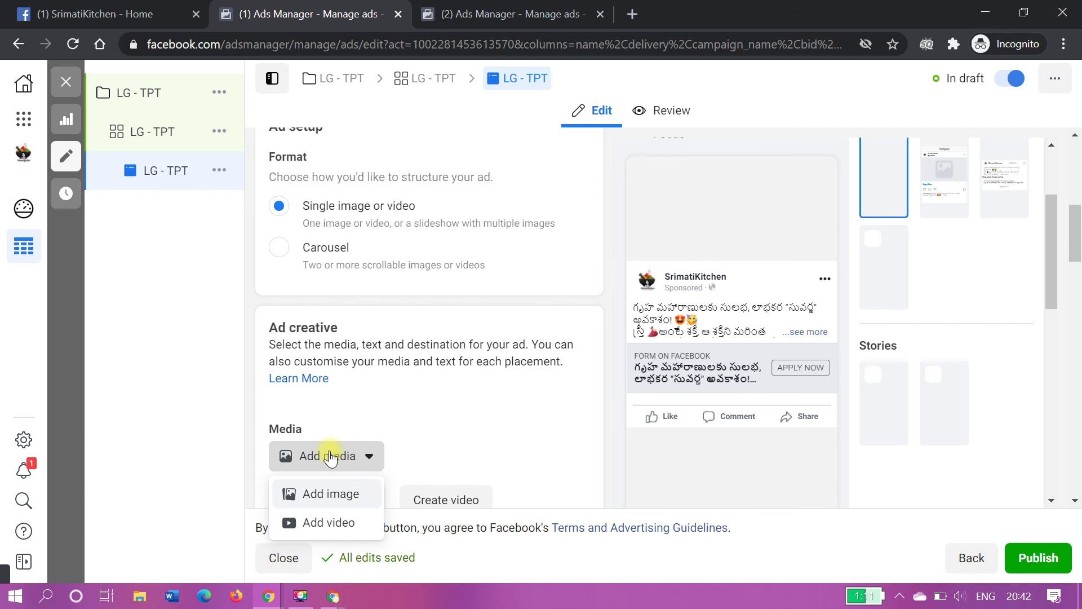
left_click(332, 522)
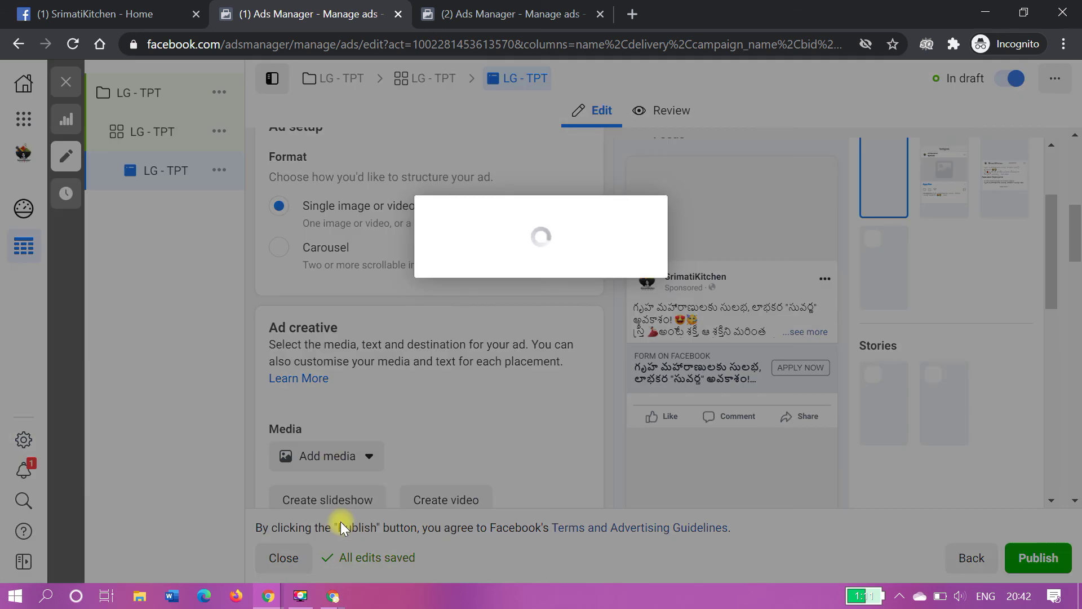